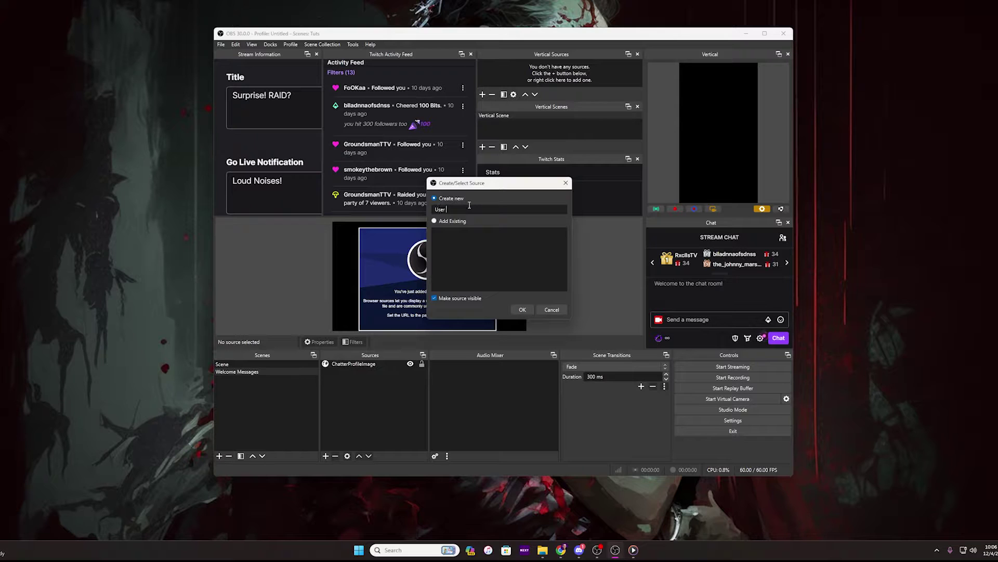
- Name the new text source "User Name" and accept its properties with the text left empty
text(Name)
key(Return)
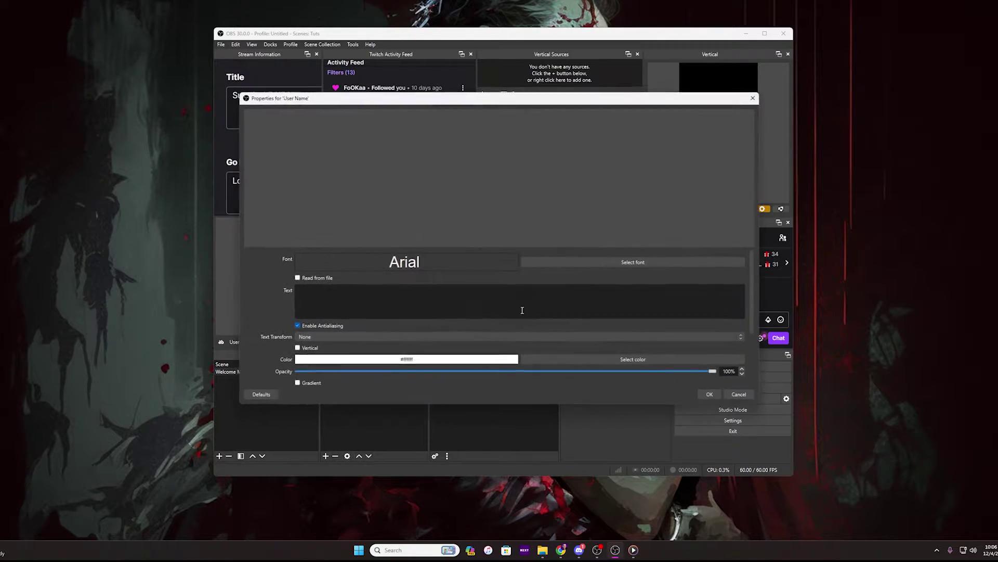
click(711, 394)
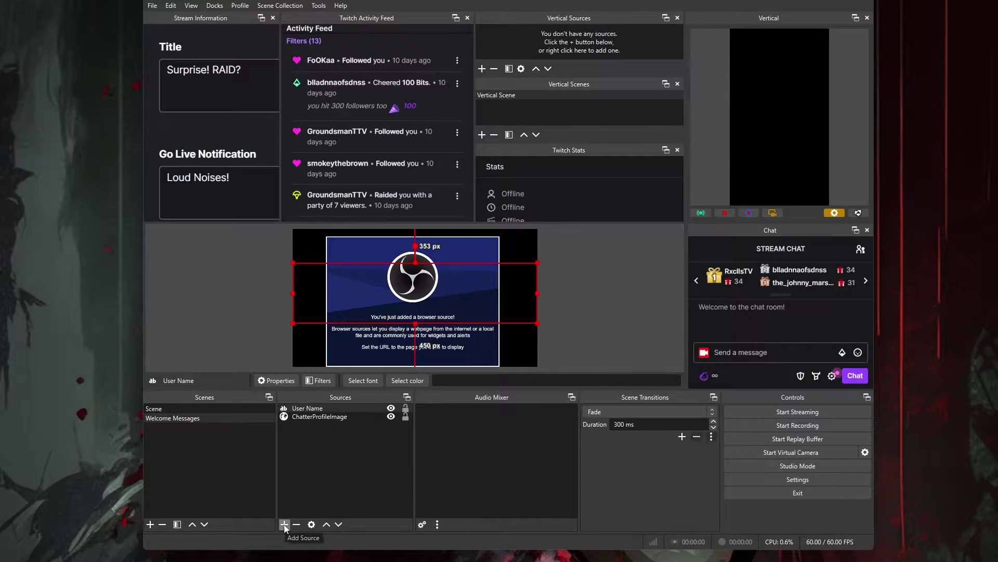
- Add a Text (GDI+) source named "Welcome Message" to the Welcome Messages scene
click(326, 455)
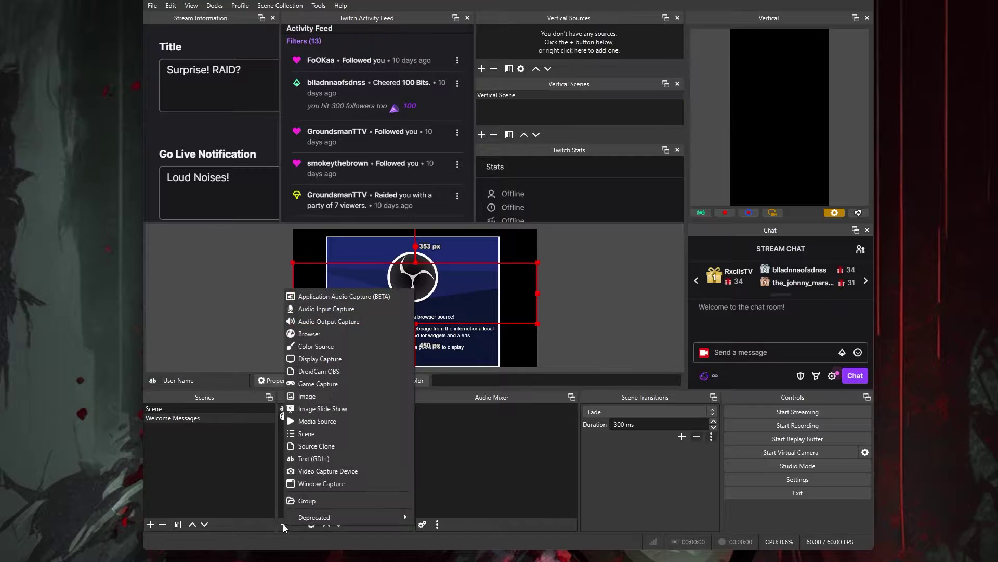
click(319, 459)
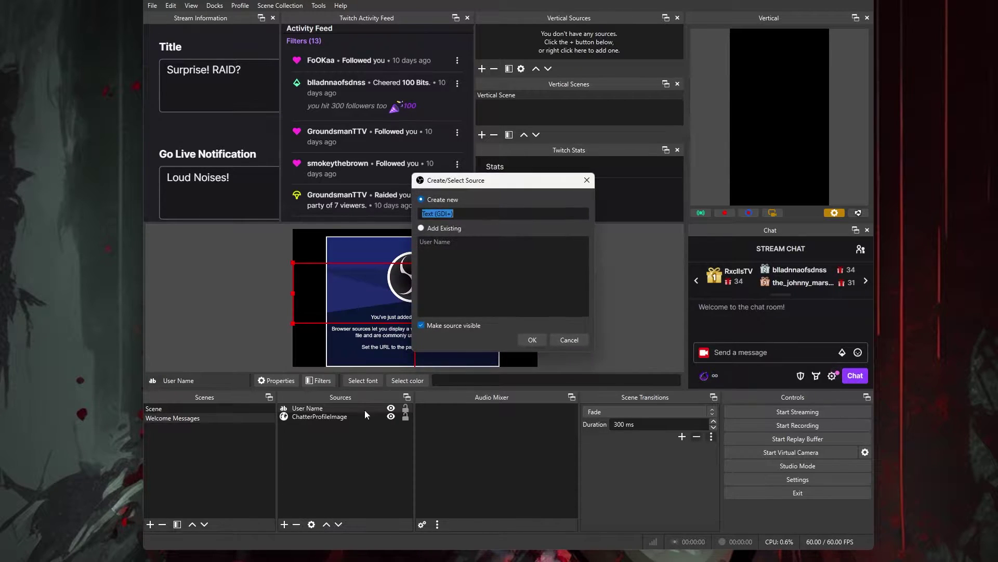
text(Welcome Message)
key(Return)
- Try "Hey! What's Up!!", "You Come here Often?" and "Yea, You can leave now..." as the Welcome Message text, clearing each one
click(360, 337)
text(Hey! What's Up!!)
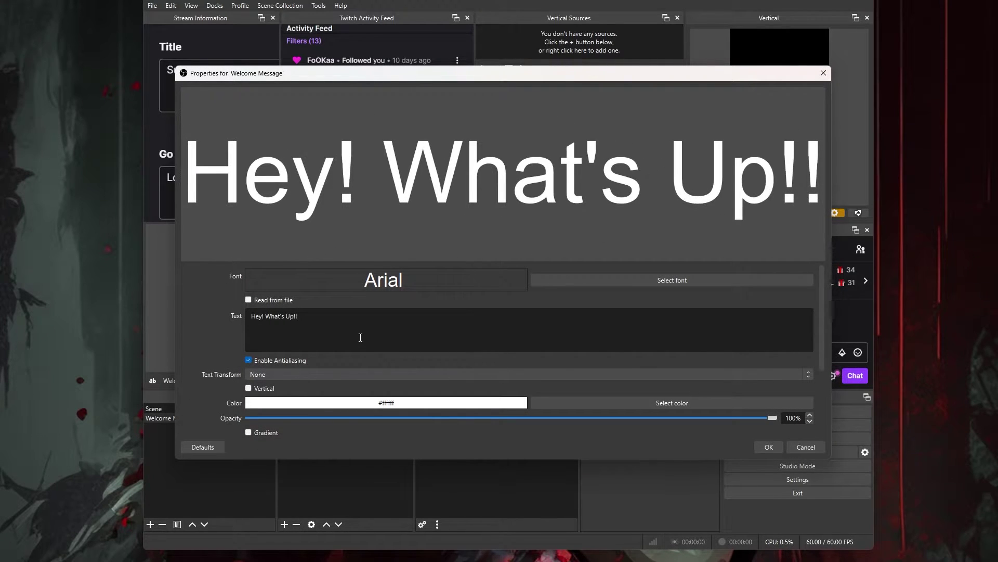
drag(302, 316, 234, 319)
text(You C)
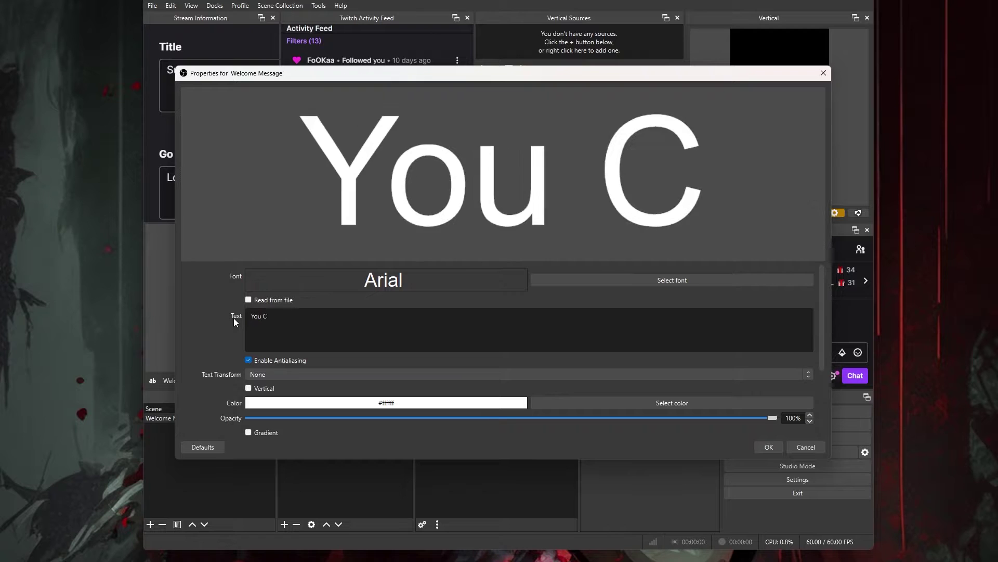
text(ome here Often?)
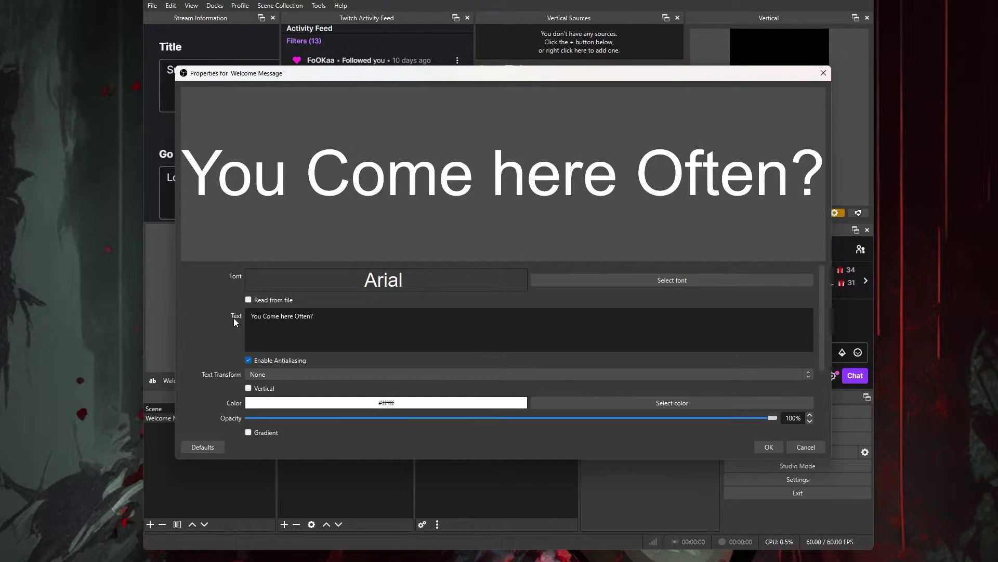
key(ctrl+a)
text(Yea,)
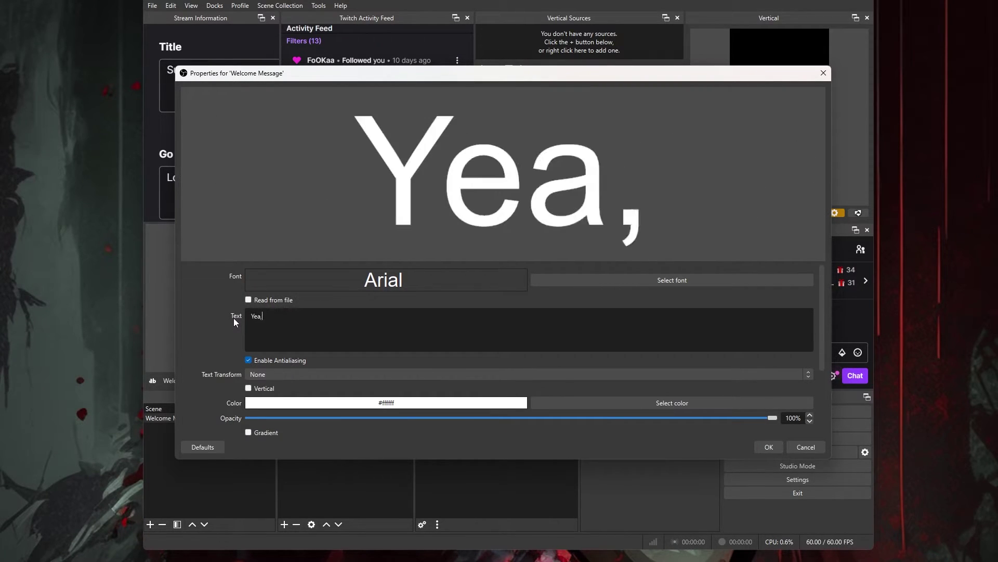
text( You can leave now...)
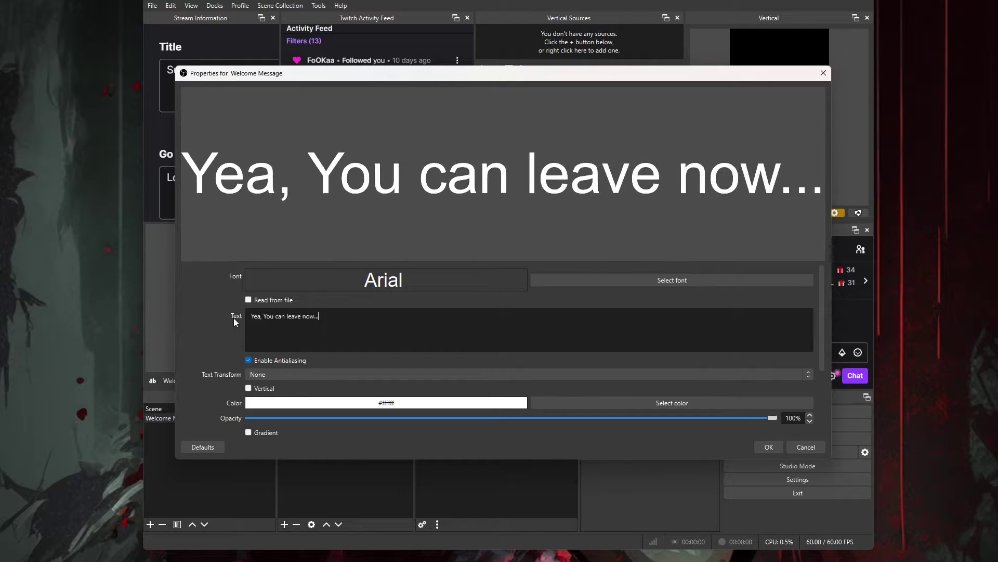
key(ctrl+a)
key(BackSpace)
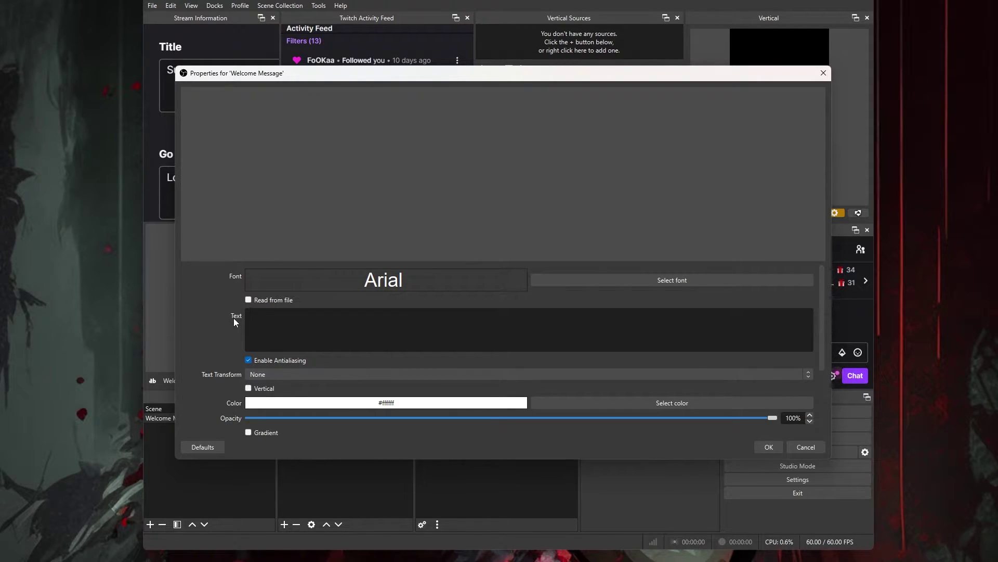
- Set the Welcome Message source's text to "Welcome in!!"
text(Welcome)
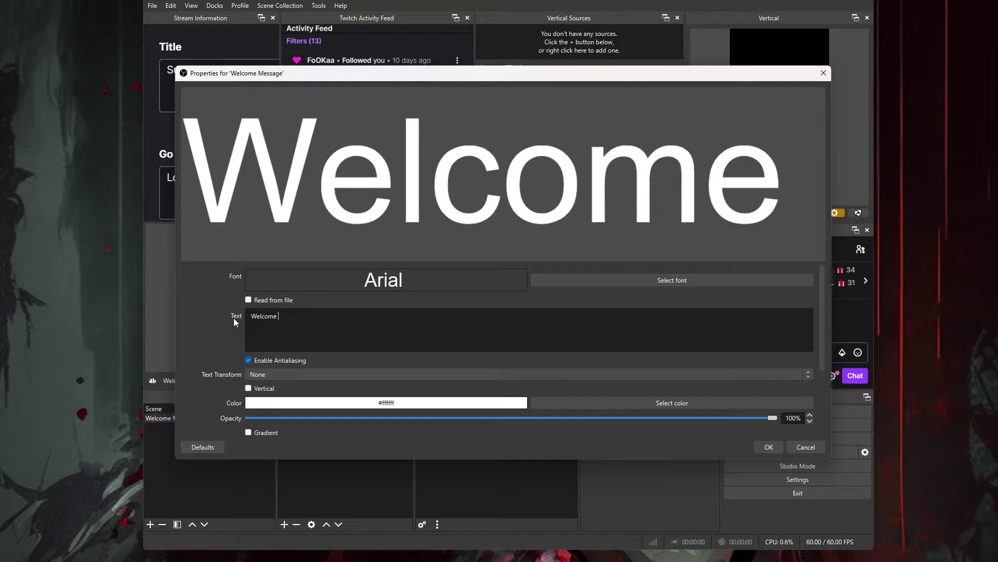
text( in!!)
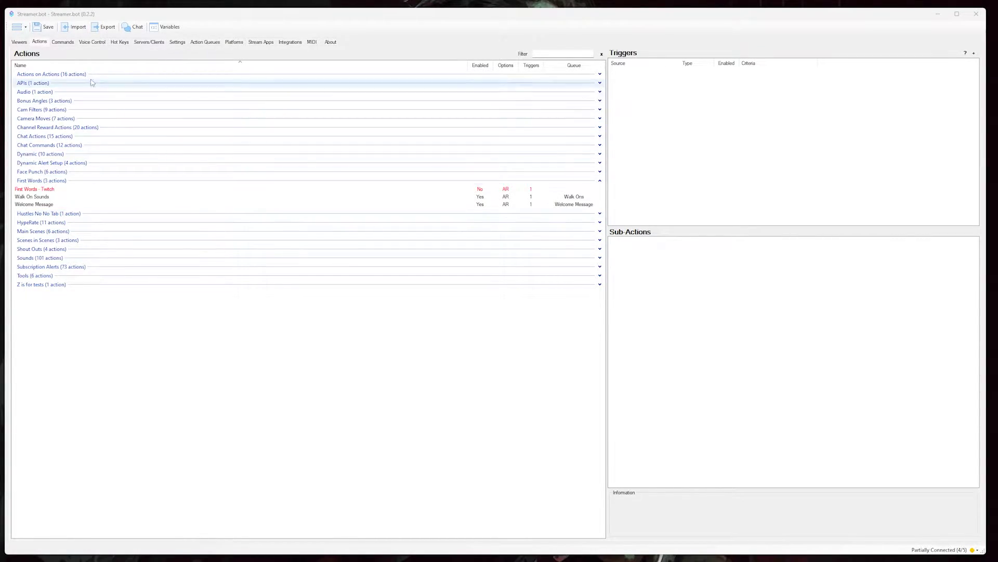
- In Streamer.bot, try to add a blocking action queue named "Welcome Message", cancel it, and select the existing queue of that name
click(204, 42)
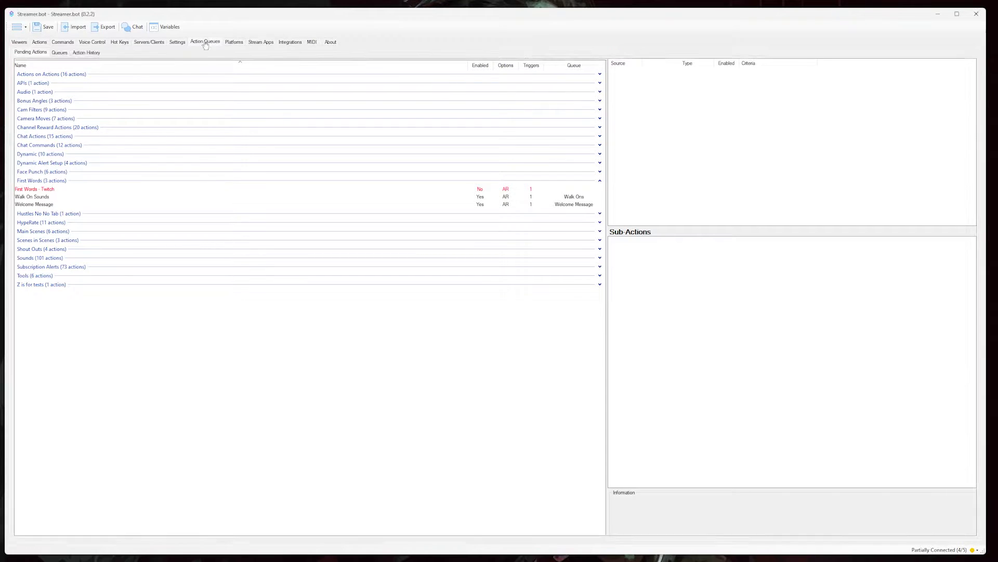
click(60, 53)
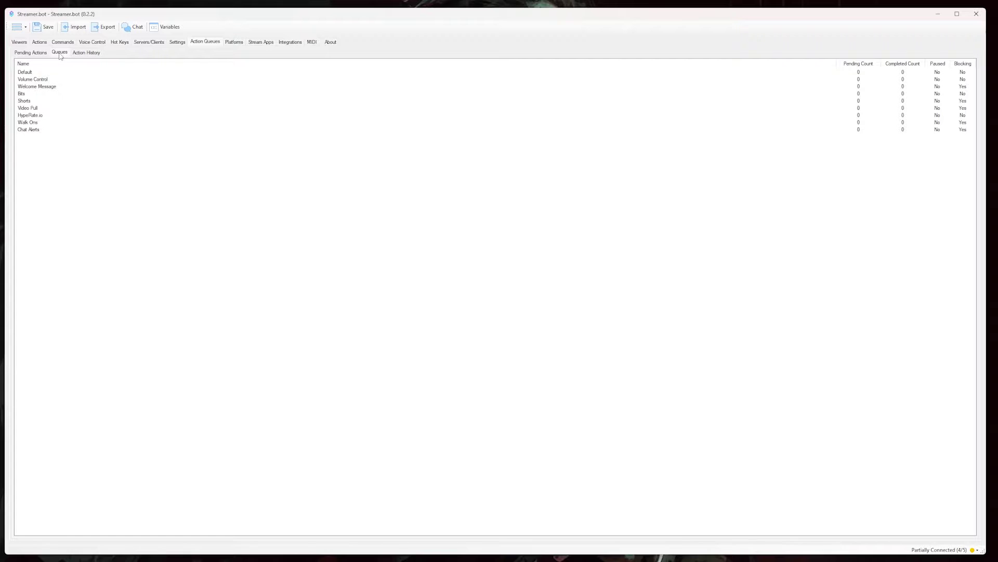
right_click(115, 170)
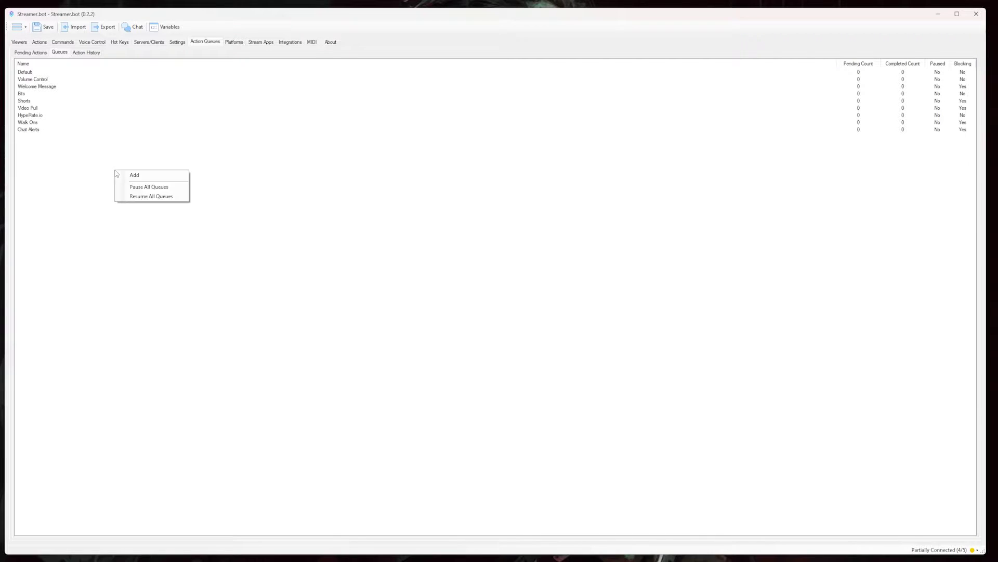
click(149, 176)
click(495, 273)
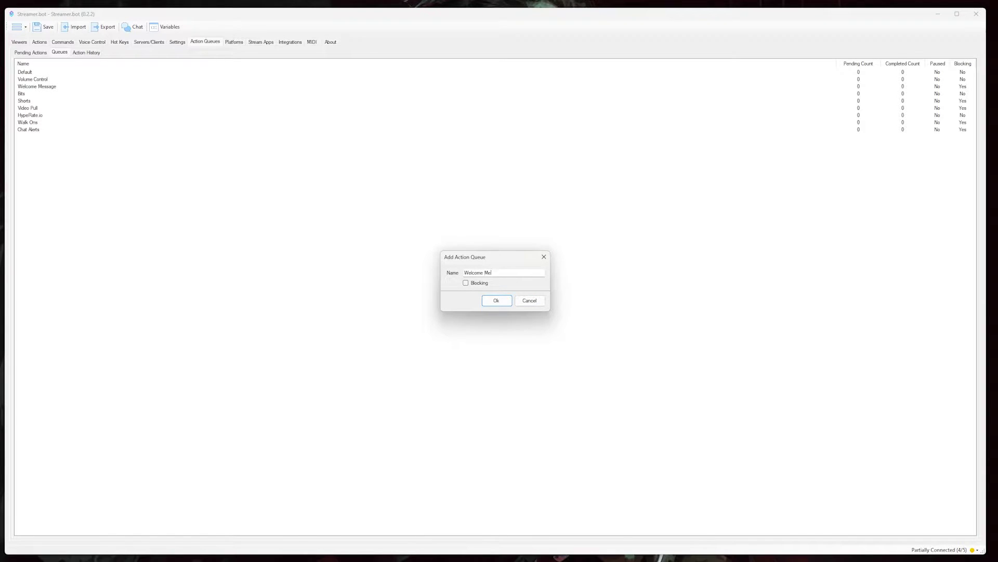
text(Welcome Message)
click(466, 284)
click(525, 301)
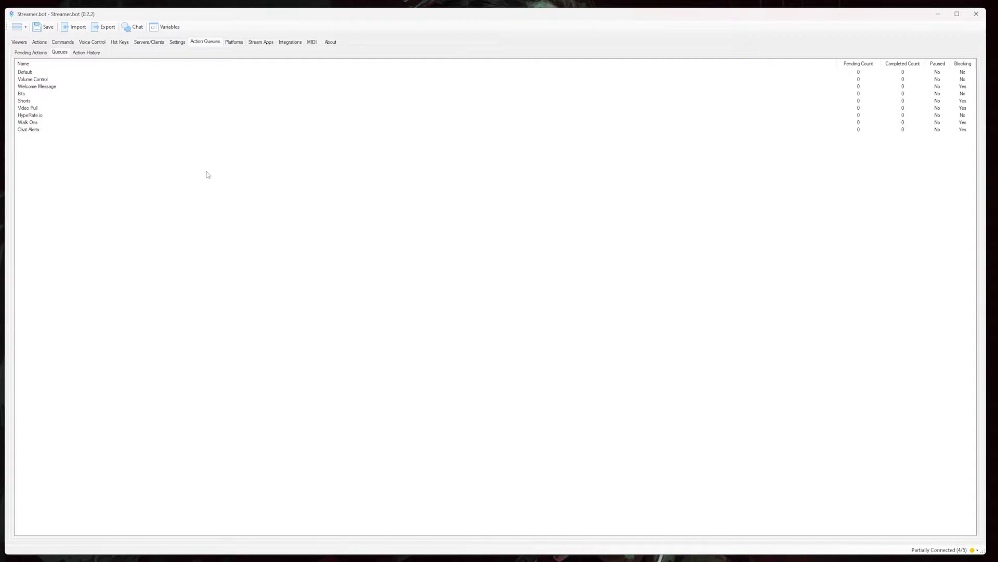
click(50, 88)
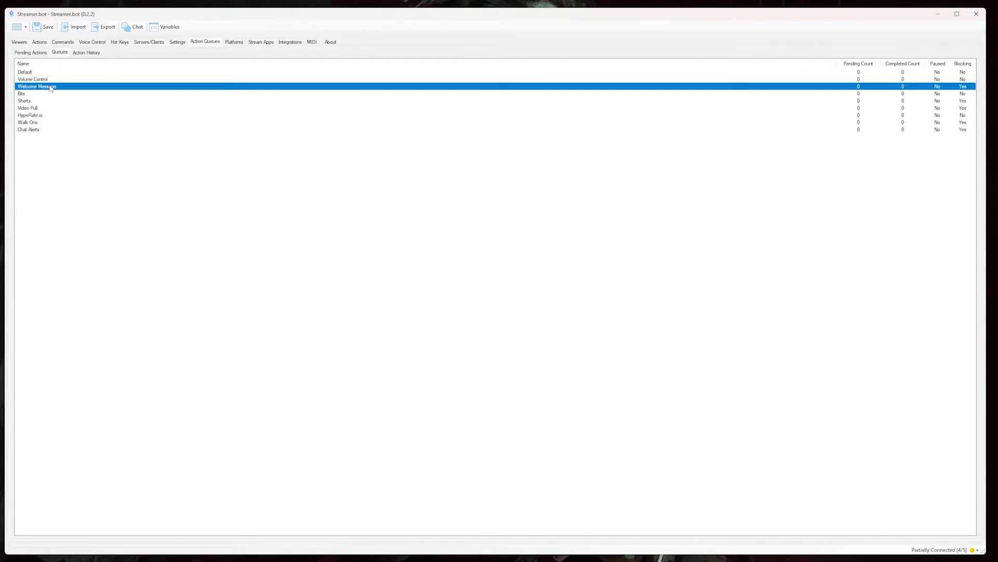
- Try to add an action "Welcome Message" in group "First Words", using the Welcome Message queue with Always Run enabled
click(39, 41)
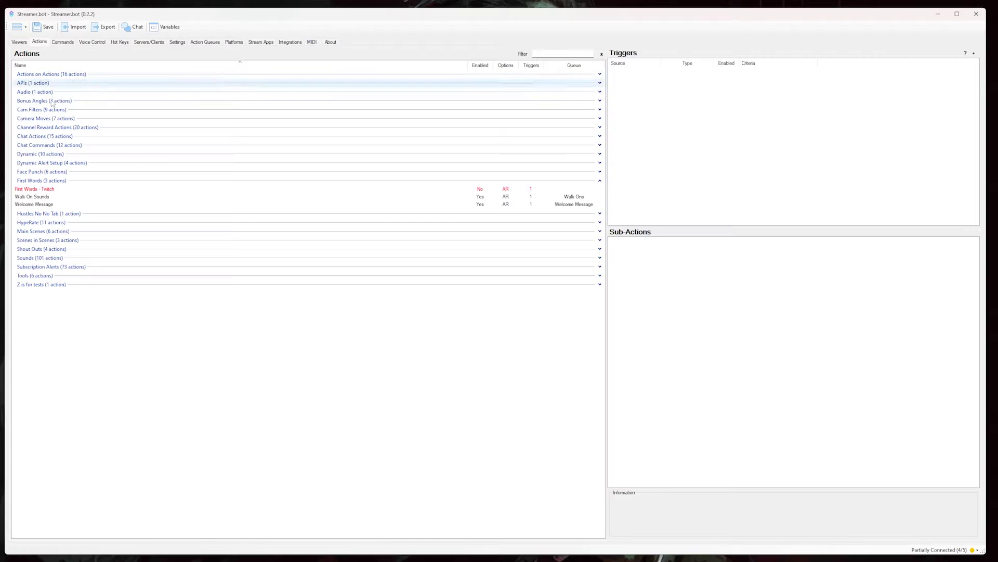
right_click(153, 323)
click(173, 328)
text(Welcome Message)
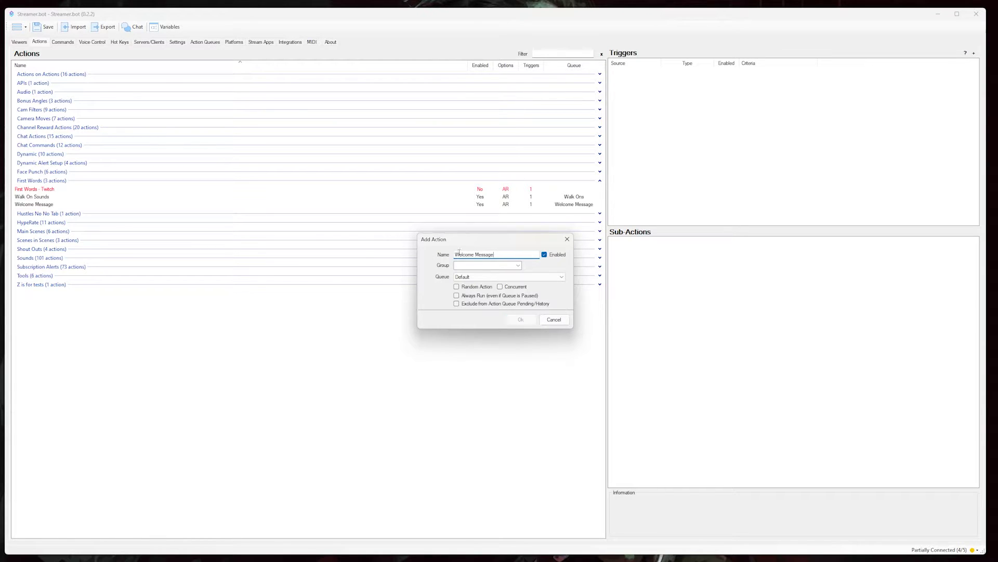
click(489, 266)
text(First Words)
click(522, 277)
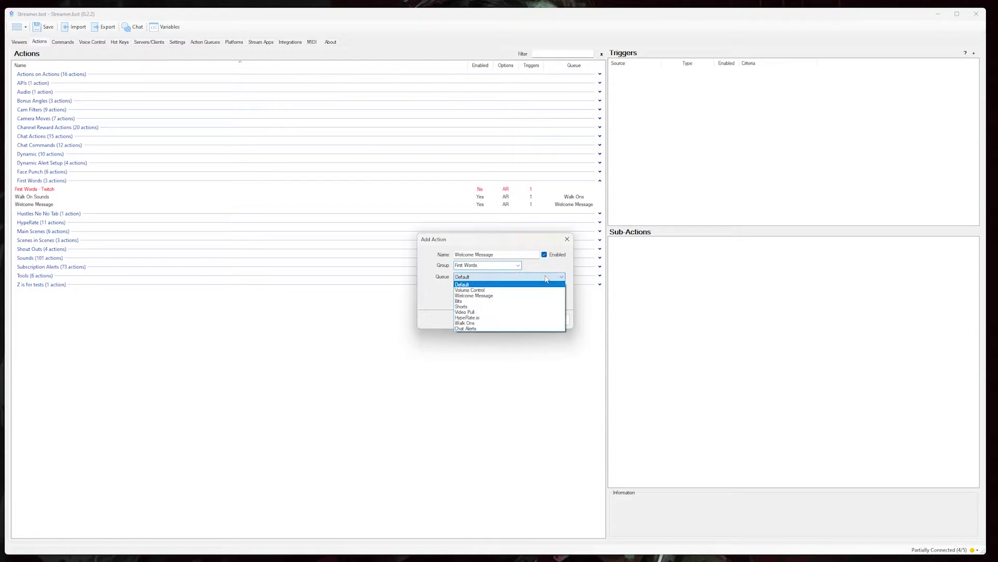
click(497, 295)
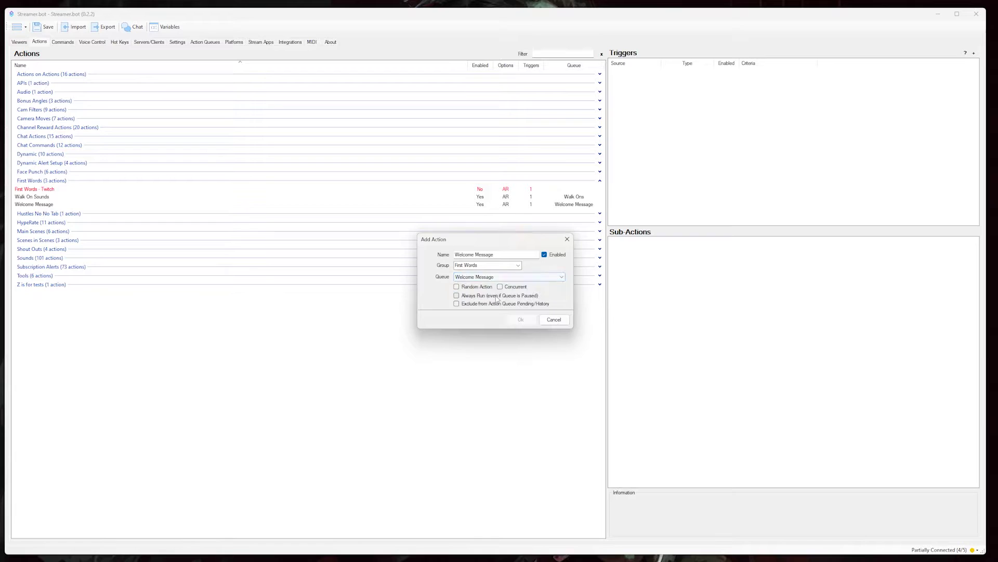
click(457, 295)
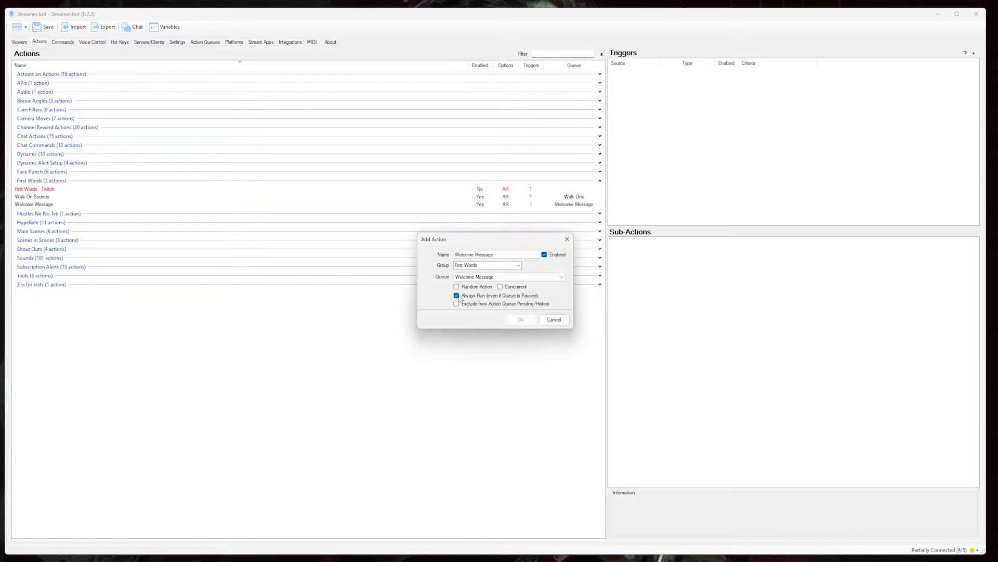
click(529, 319)
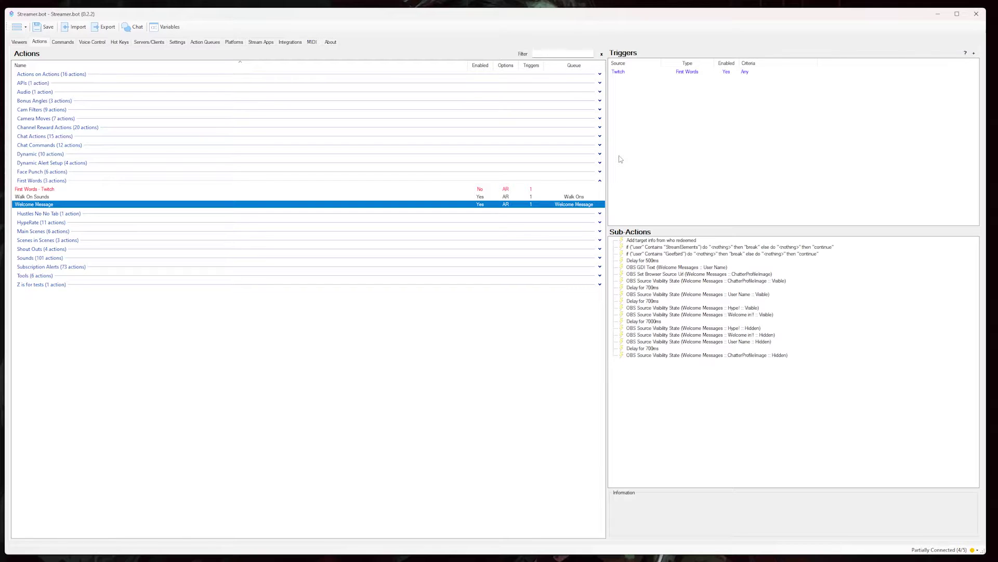
- Try to add a Twitch First Words trigger to the Welcome Message action and check the existing trigger's settings
right_click(692, 147)
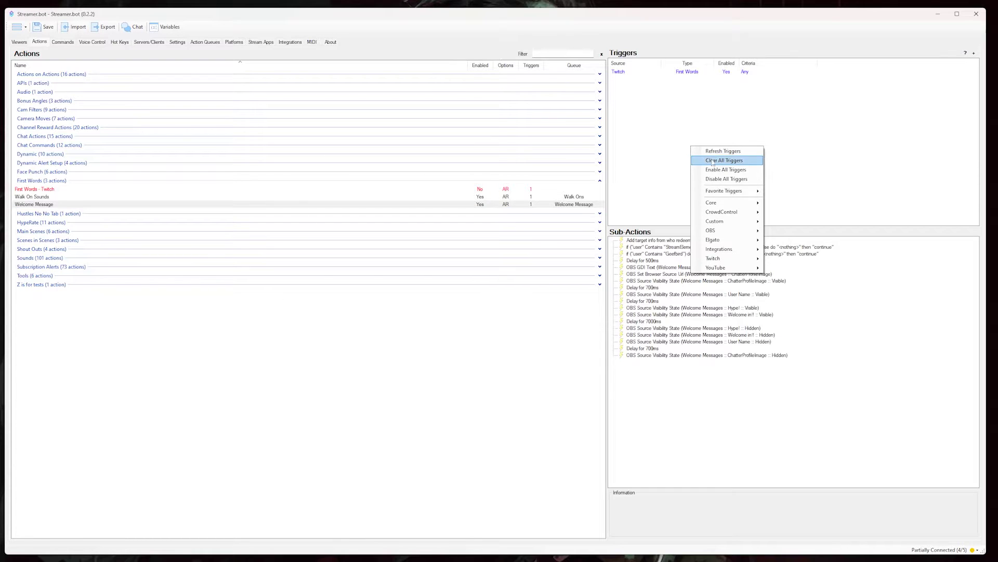
mouse_move(744, 258)
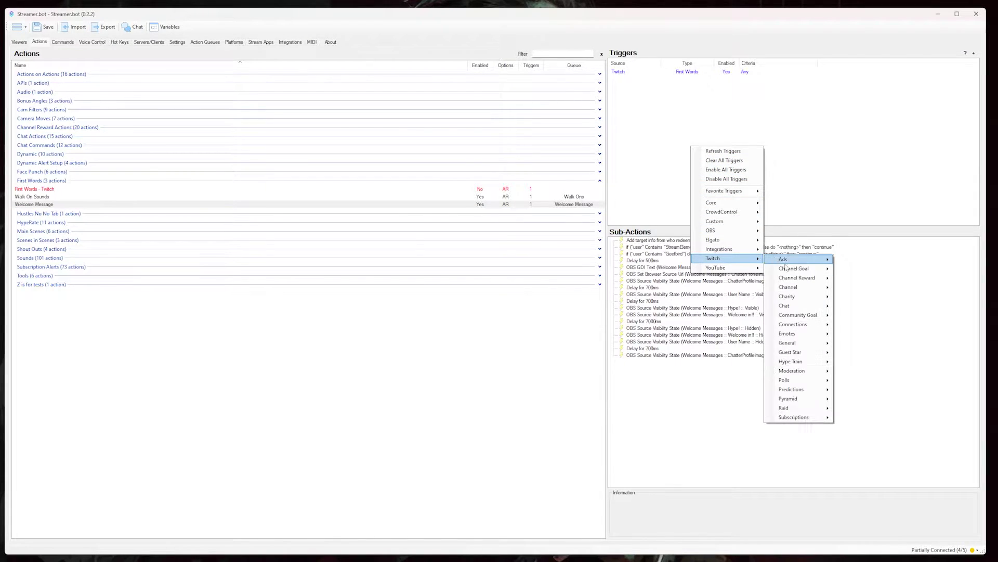
mouse_move(812, 344)
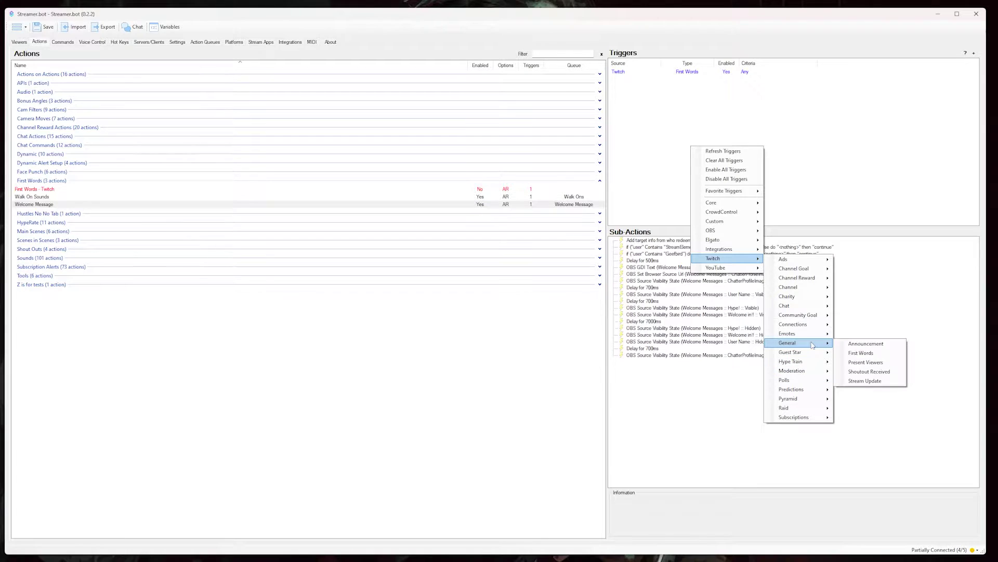
click(868, 353)
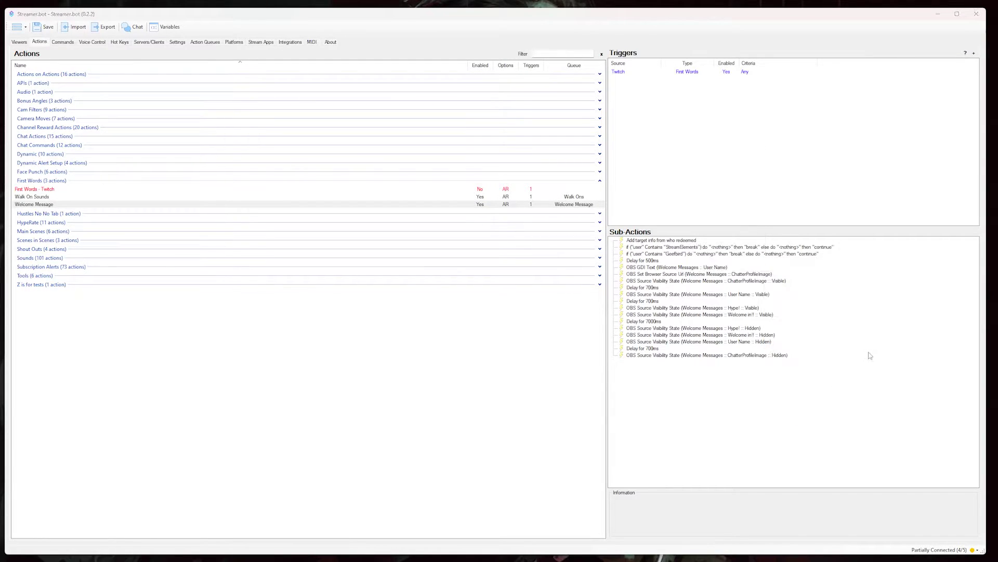
click(508, 301)
double_click(651, 72)
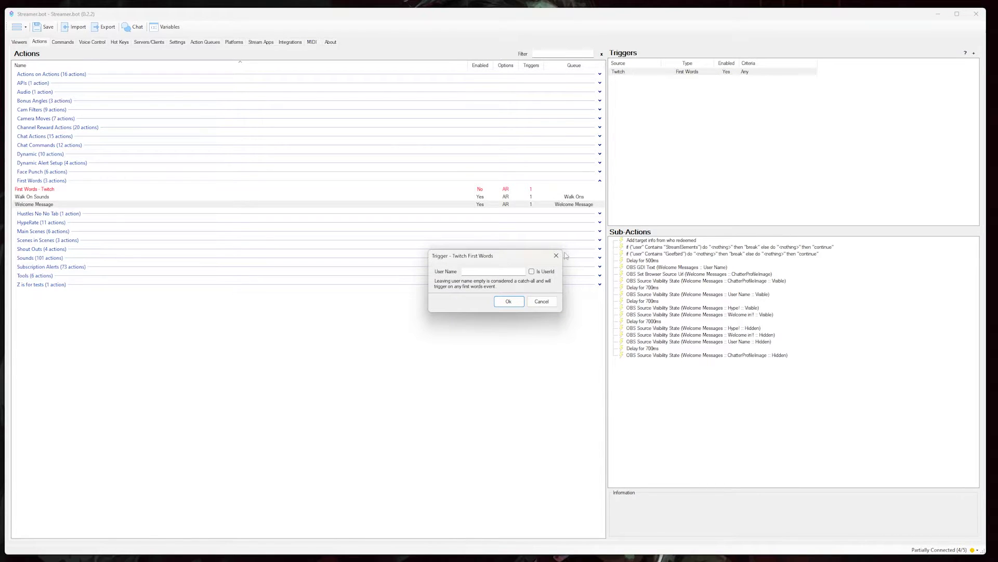
click(551, 305)
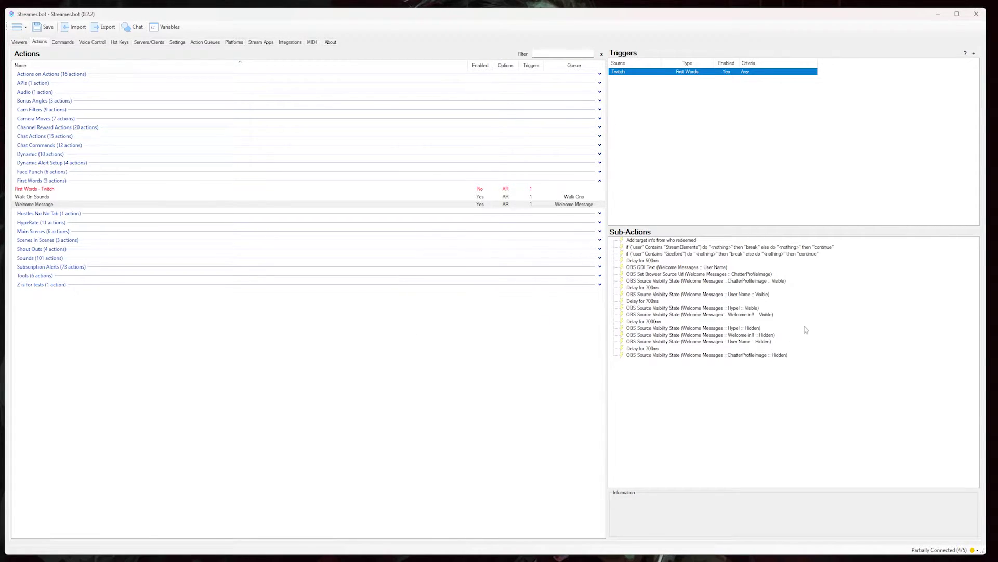
- Locate Twitch's Get User Info for Target sub-action and open the settings of the existing target info sub-action
click(880, 321)
click(690, 240)
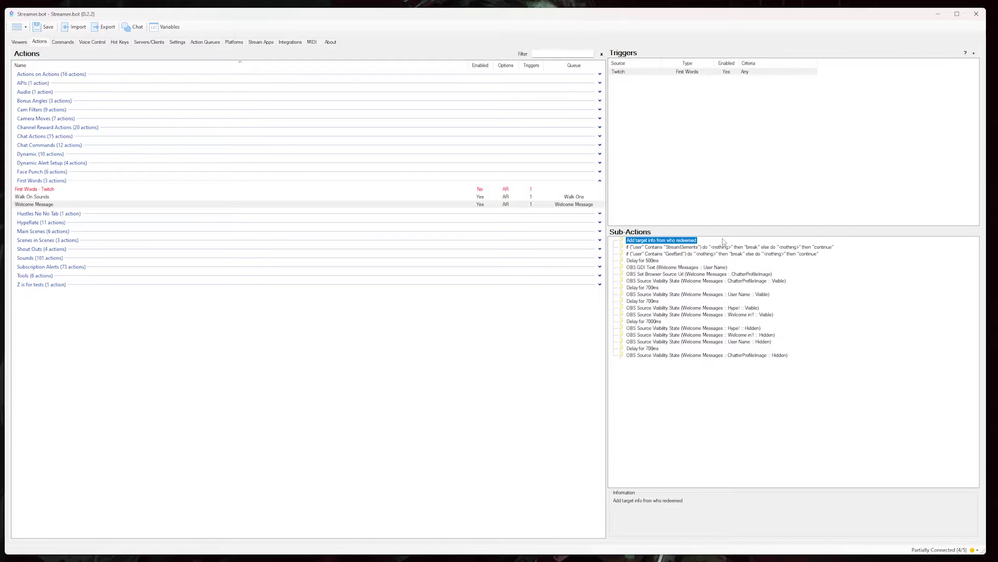
right_click(752, 241)
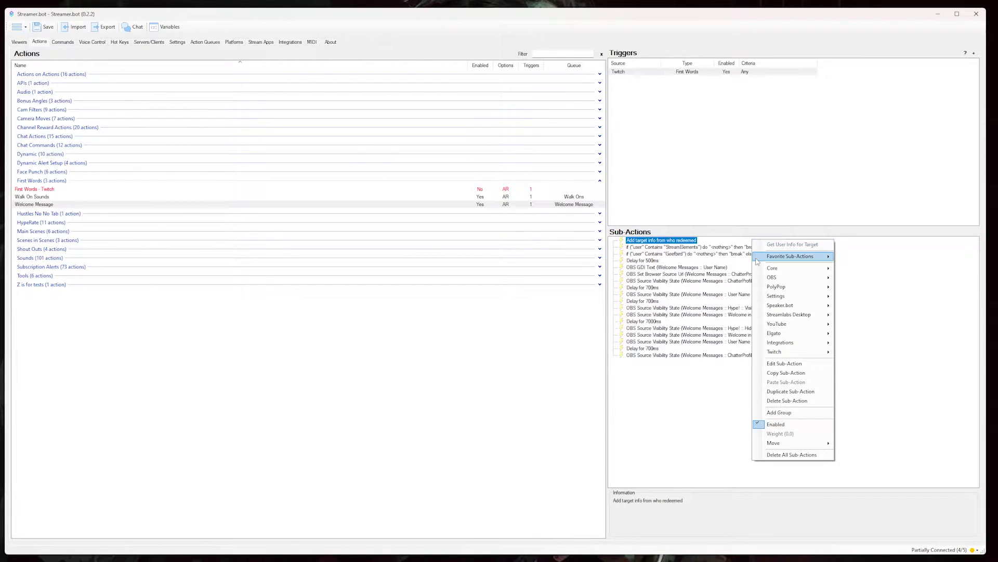
mouse_move(808, 352)
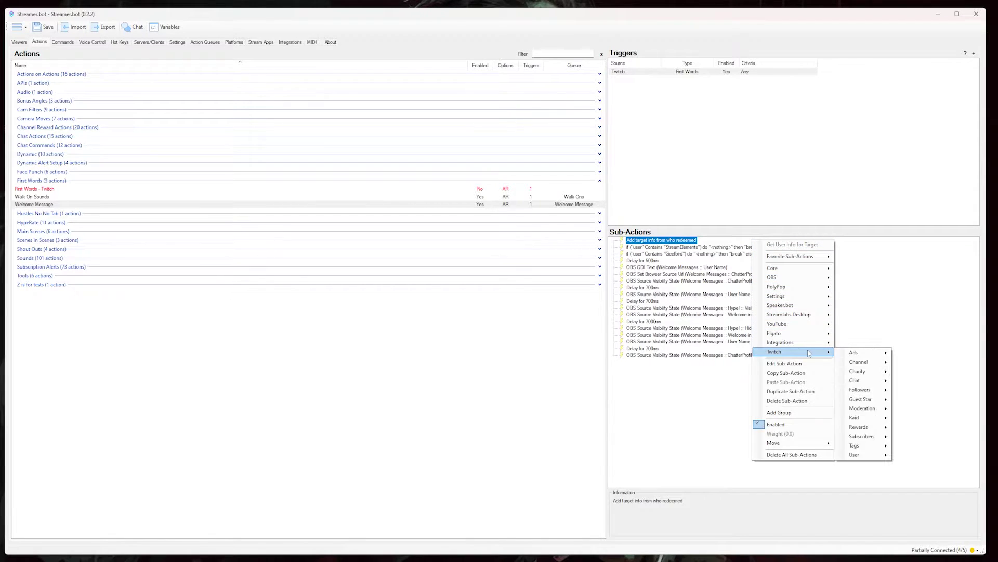
mouse_move(861, 455)
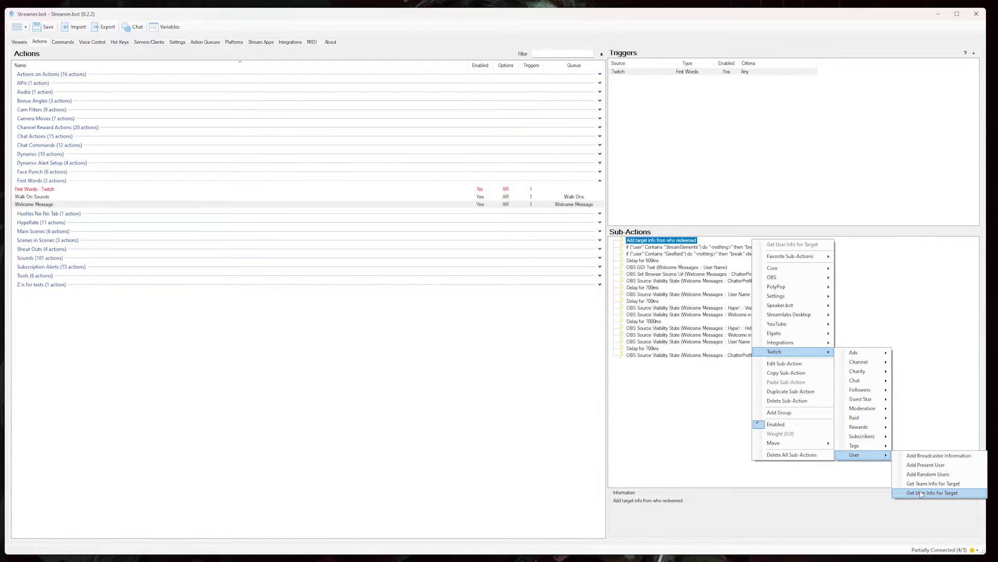
click(711, 441)
click(677, 241)
double_click(677, 241)
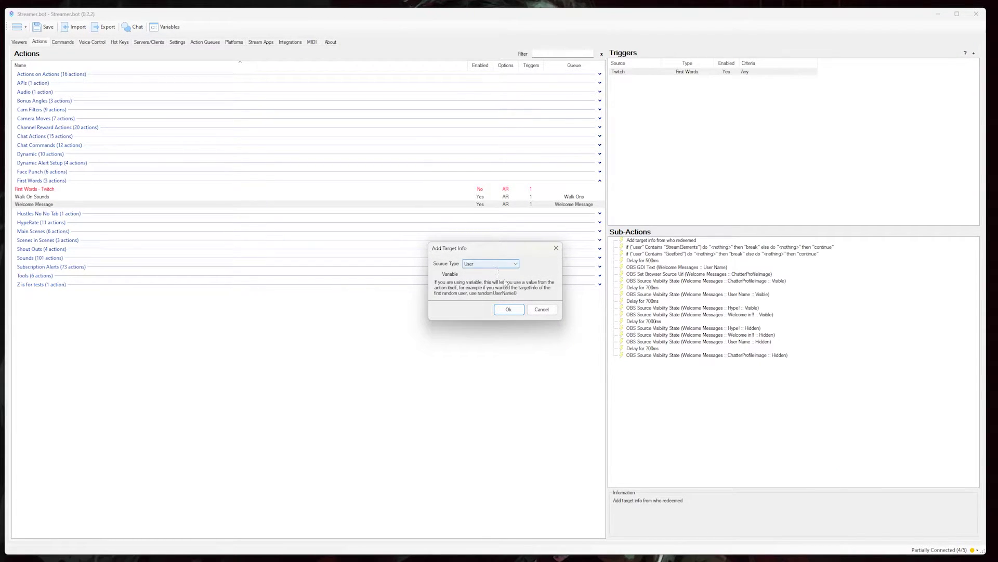
- Close the target info settings and select the existing StreamElements condition among the Welcome Message sub-actions
click(542, 310)
click(750, 404)
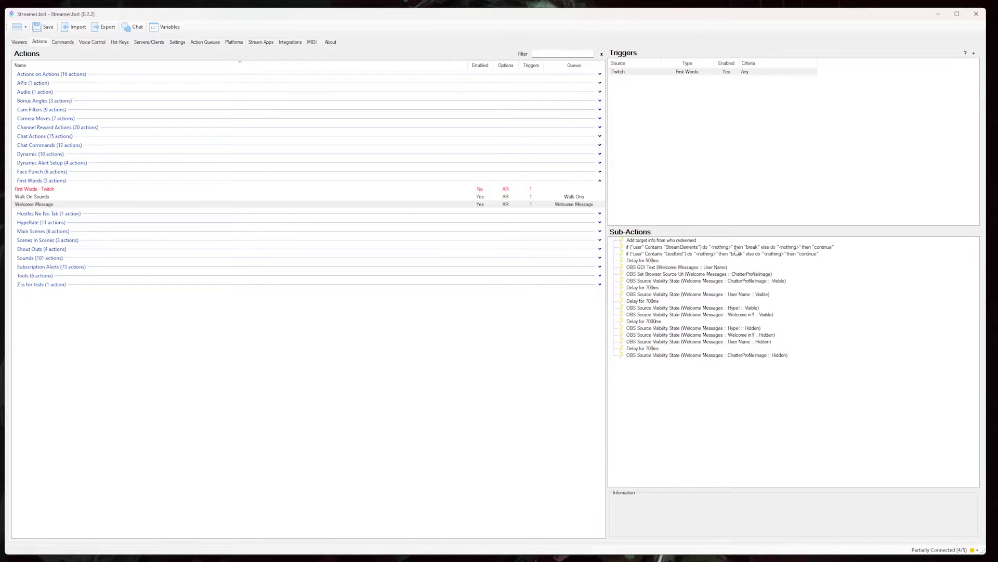
click(786, 249)
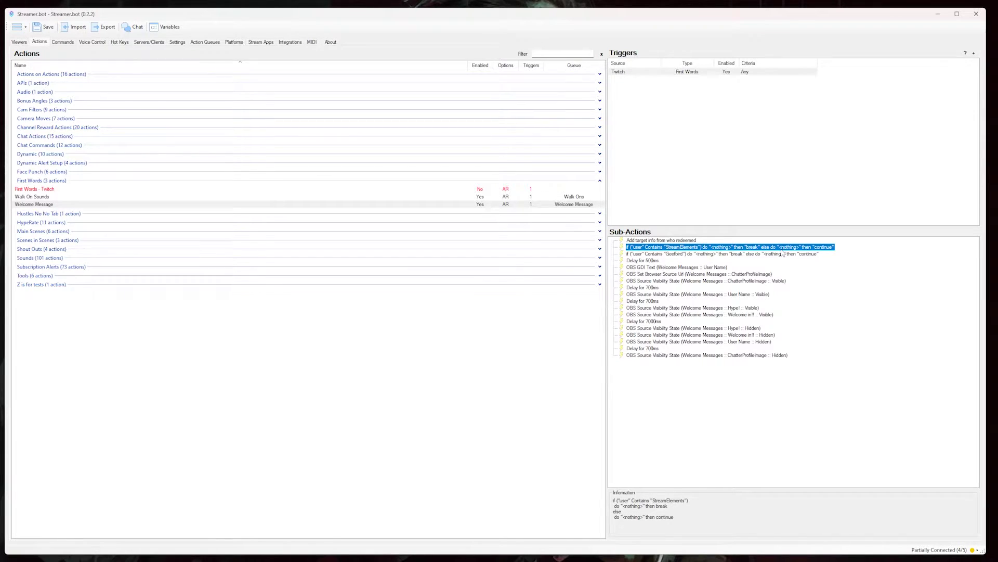
- Try to add a Logic If/Else sub-action whose variable user uses the operator Contains with the value StreamElements
right_click(851, 250)
mouse_move(876, 315)
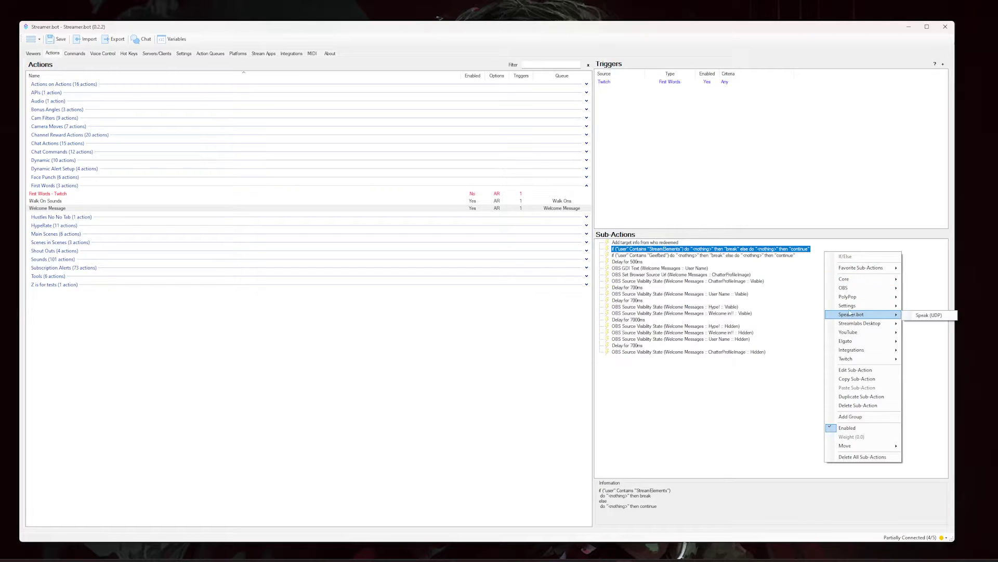
mouse_move(857, 281)
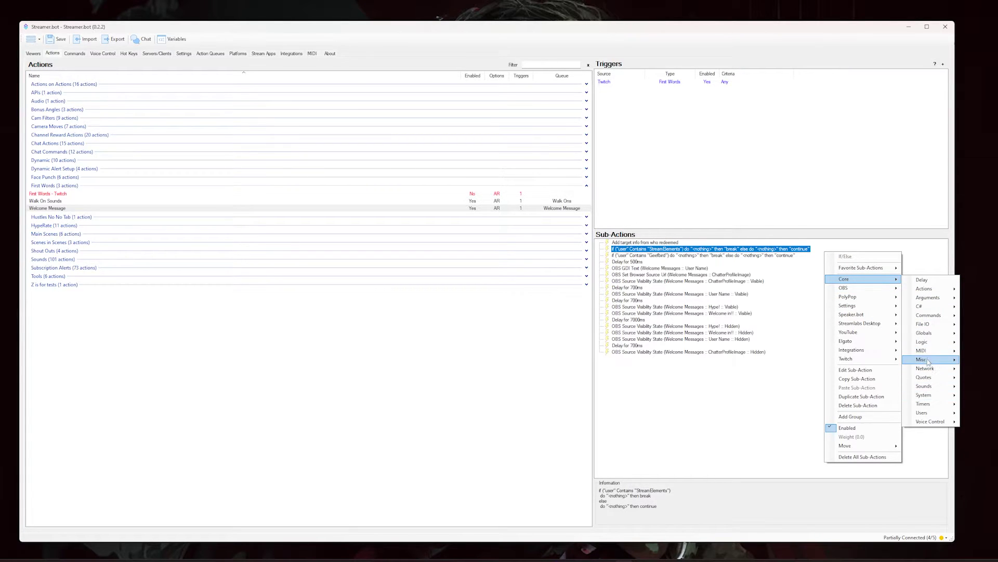
mouse_move(933, 345)
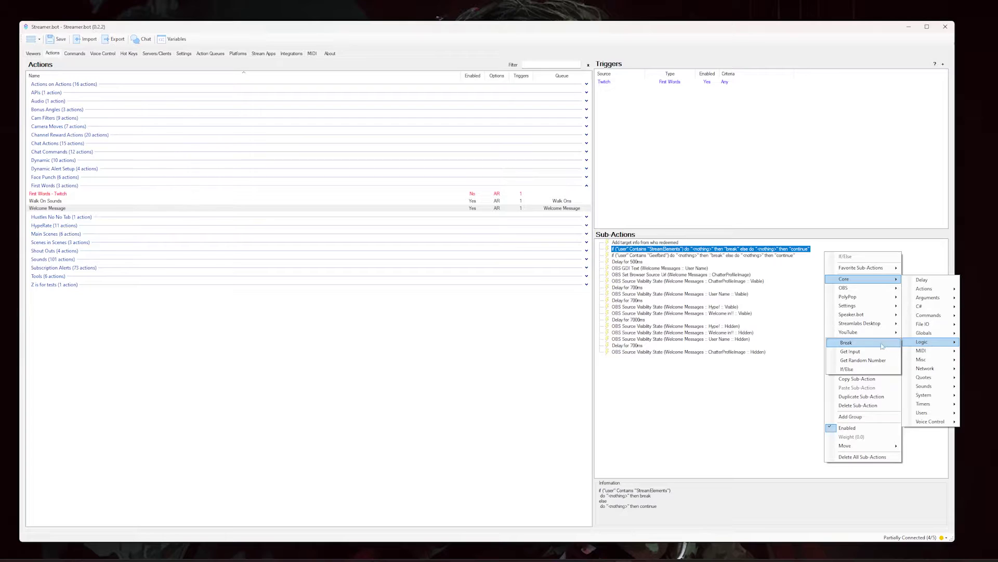
click(866, 371)
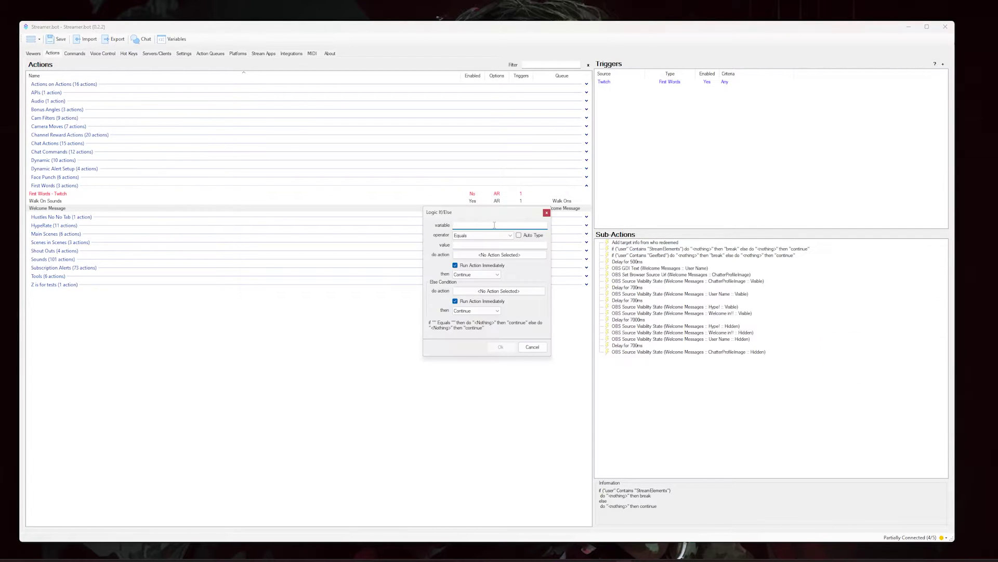
text(user)
key(Tab)
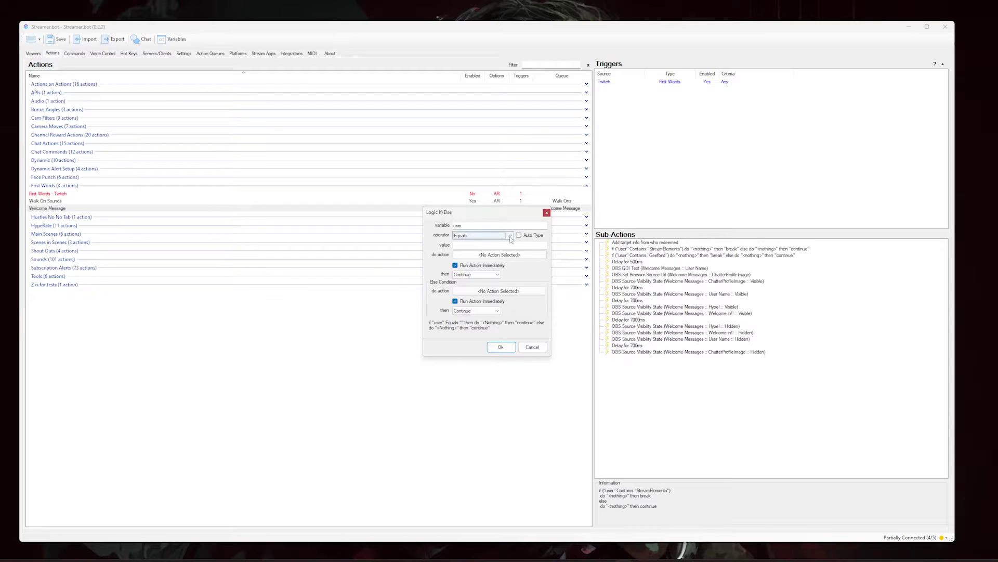
click(486, 235)
click(485, 254)
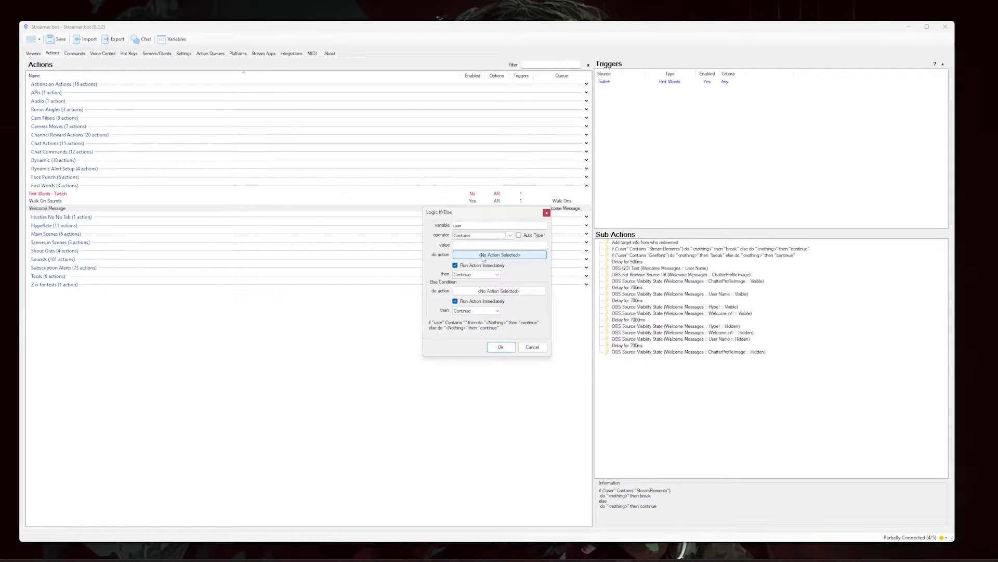
click(467, 245)
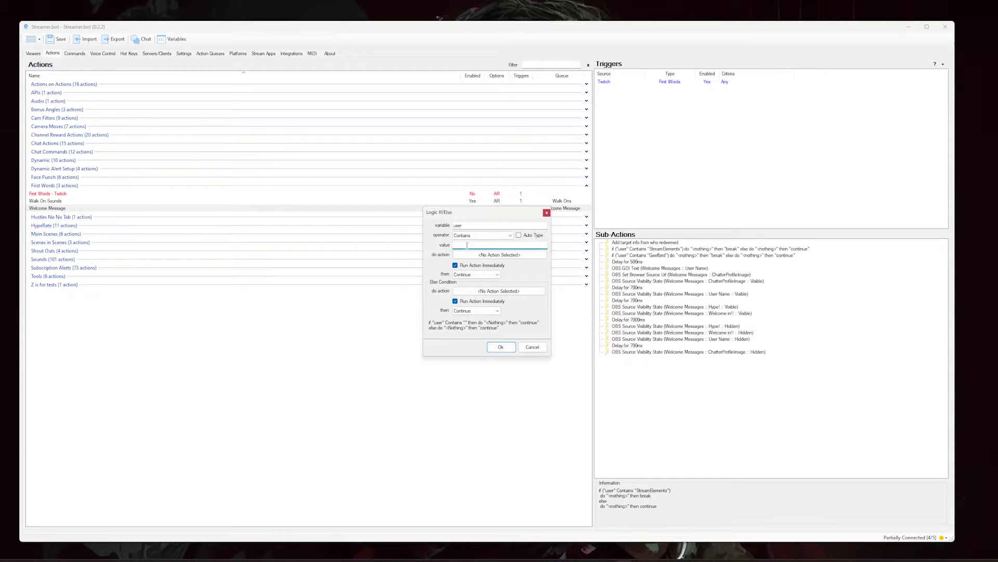
text(StreamElements)
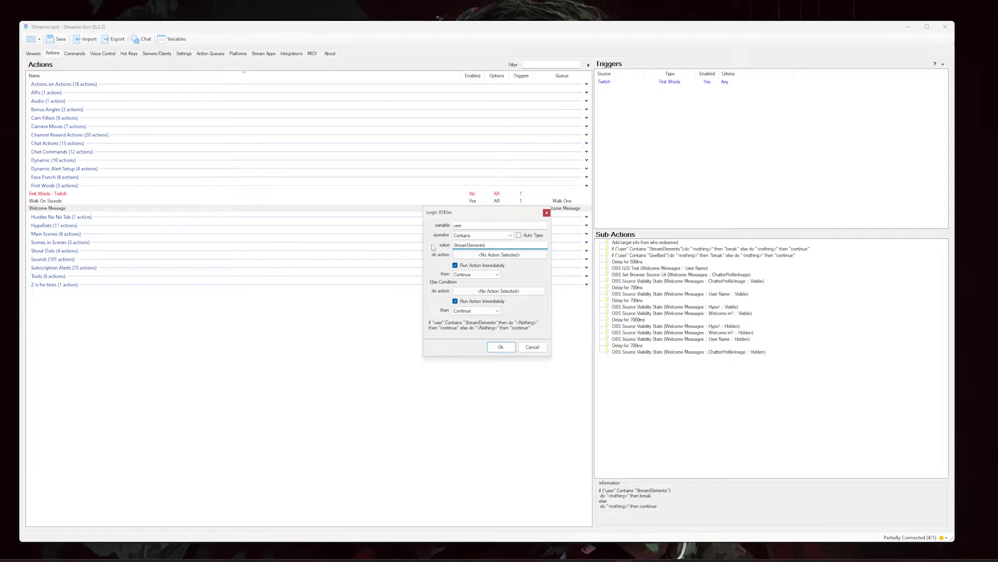
- Try to set the condition to Break when matched, disable Run Action Immediately for the else branch, and close the dialog
click(474, 274)
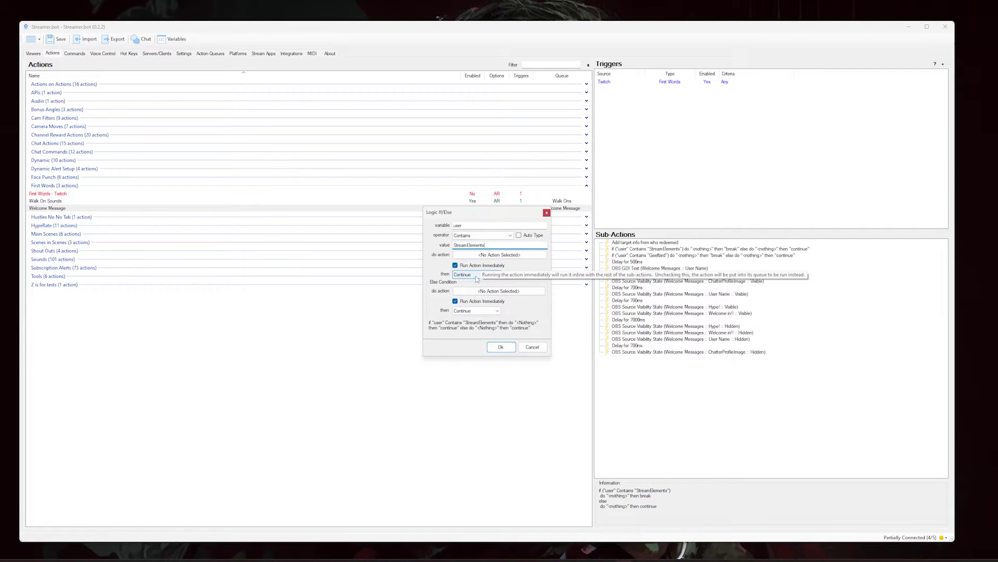
click(474, 287)
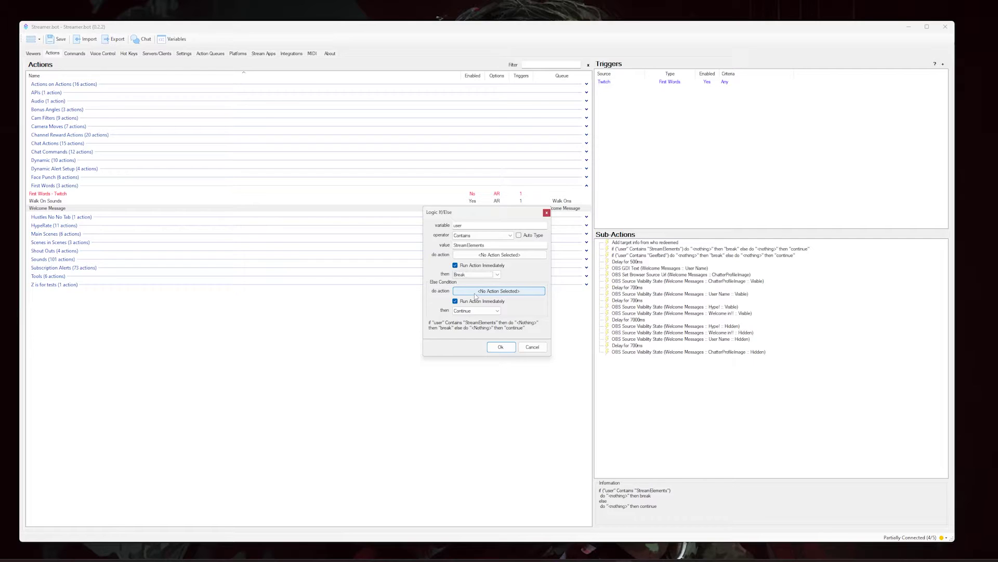
click(478, 301)
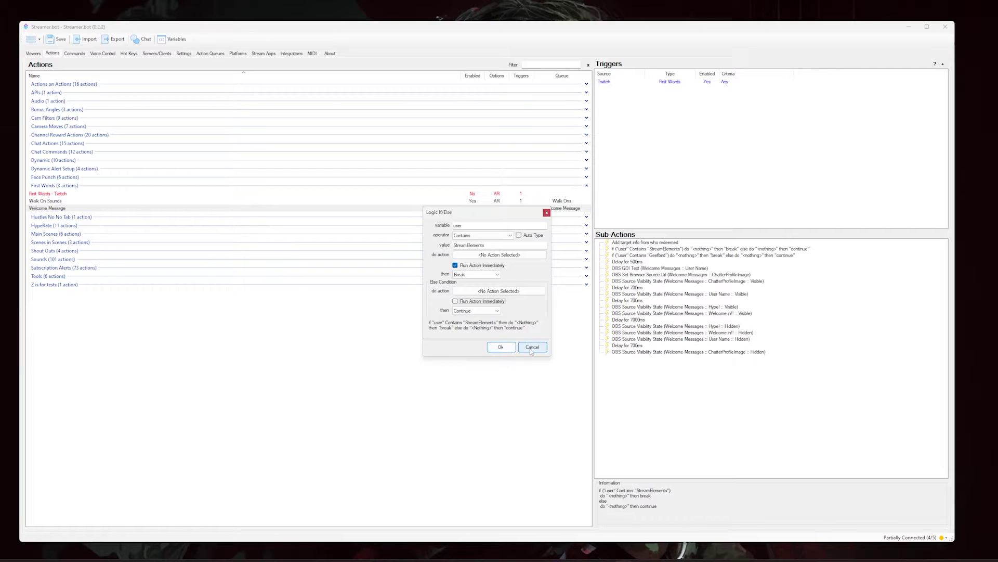
click(501, 346)
- Check the settings of the existing StreamElements If/Else condition and the second user condition directly below it
double_click(690, 250)
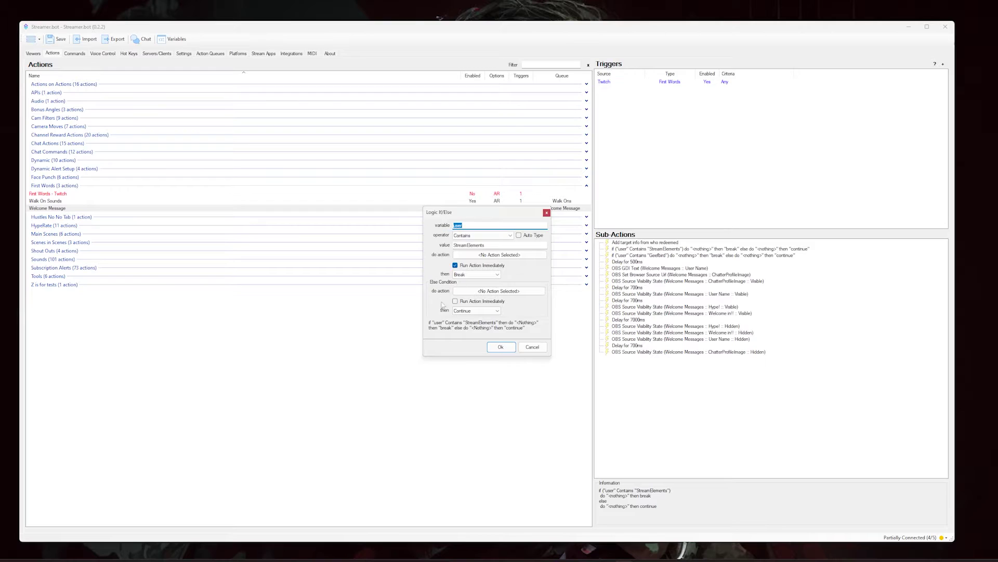
click(503, 350)
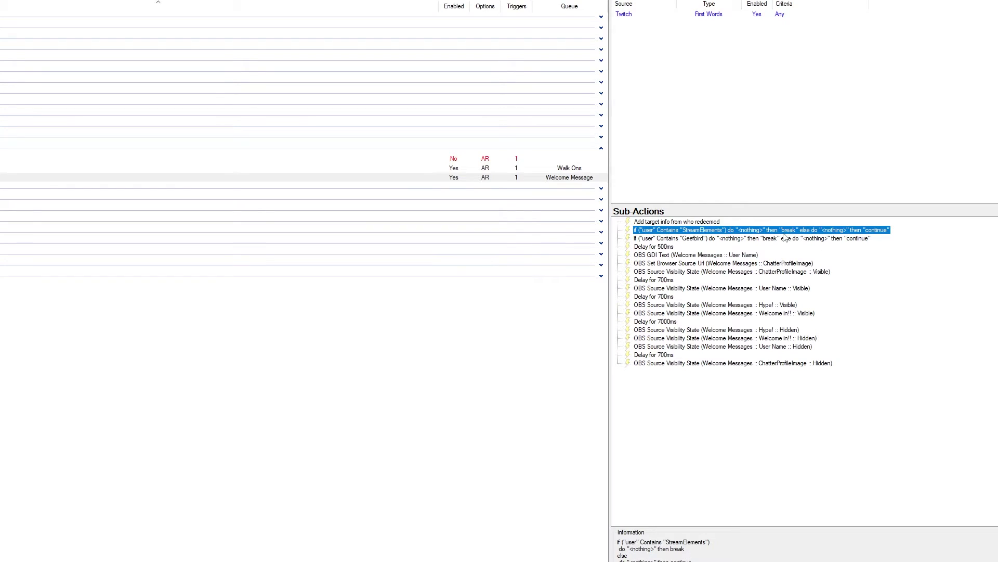
right_click(782, 231)
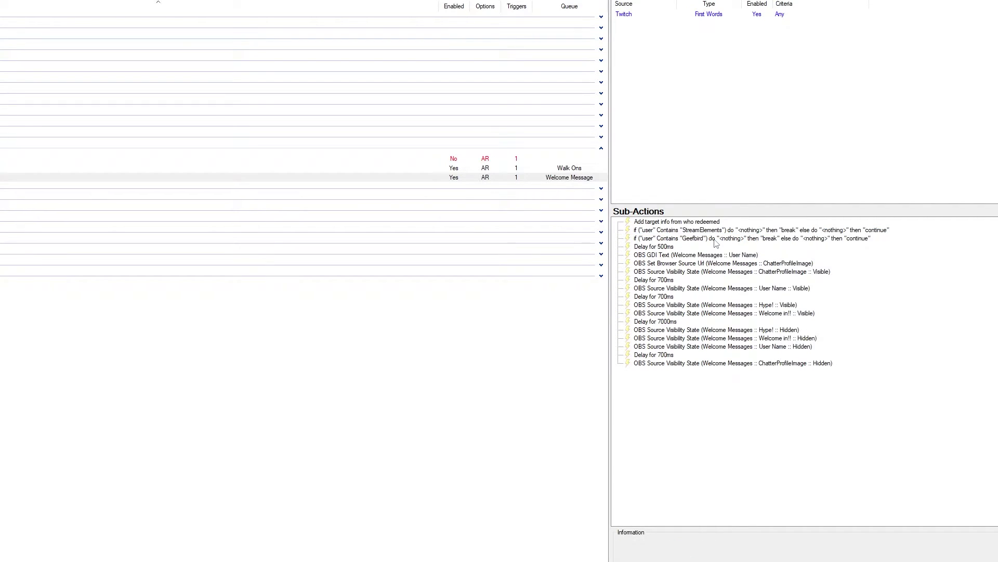
double_click(714, 240)
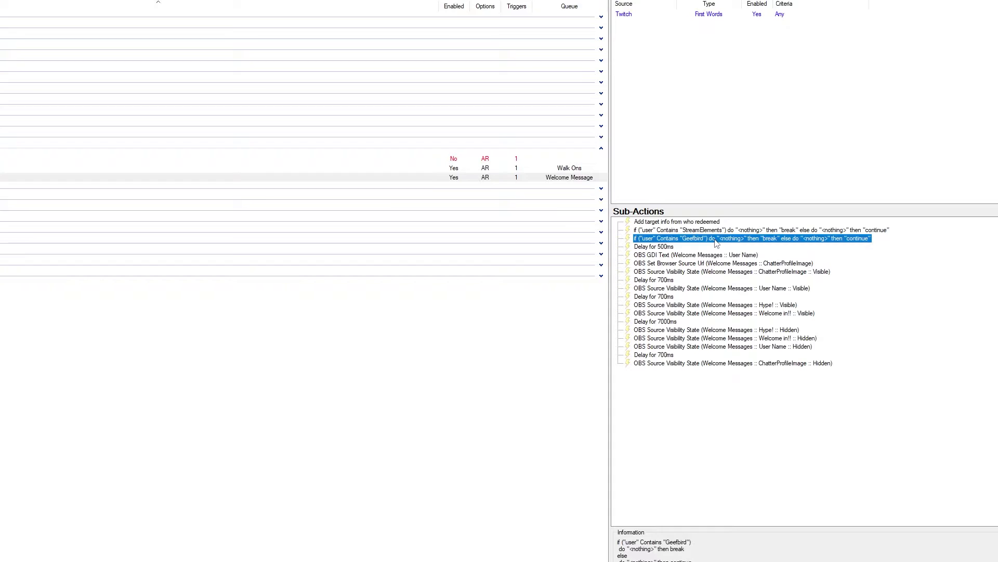
click(460, 226)
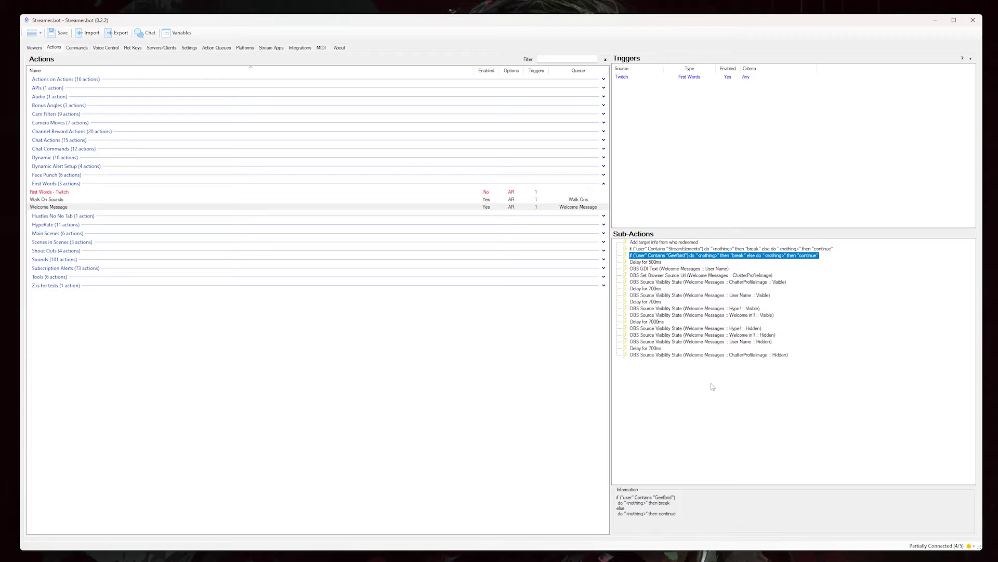
click(713, 383)
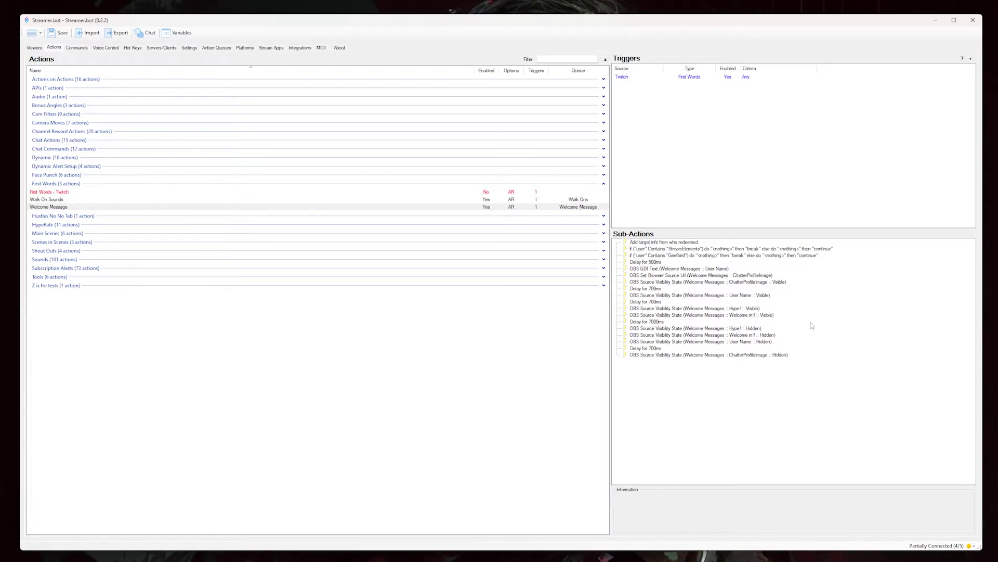
- Try to add a Core Delay sub-action of 500 ms to the Welcome Message action
right_click(845, 263)
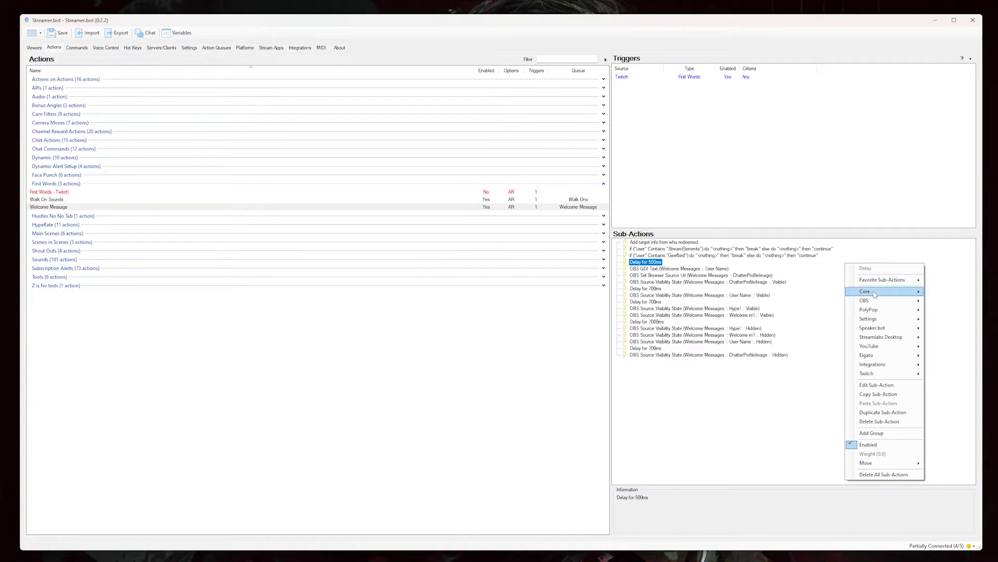
mouse_move(875, 295)
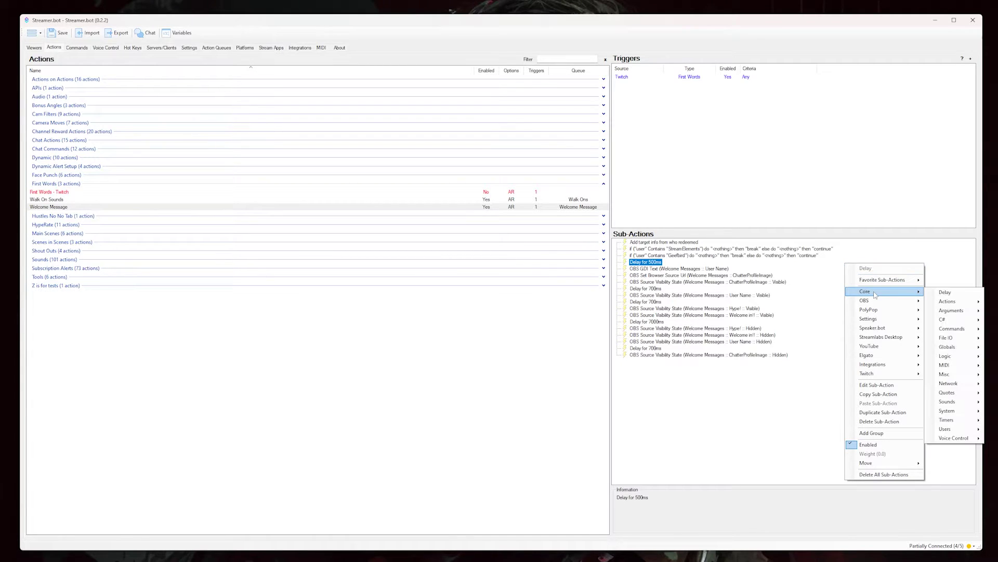
click(936, 293)
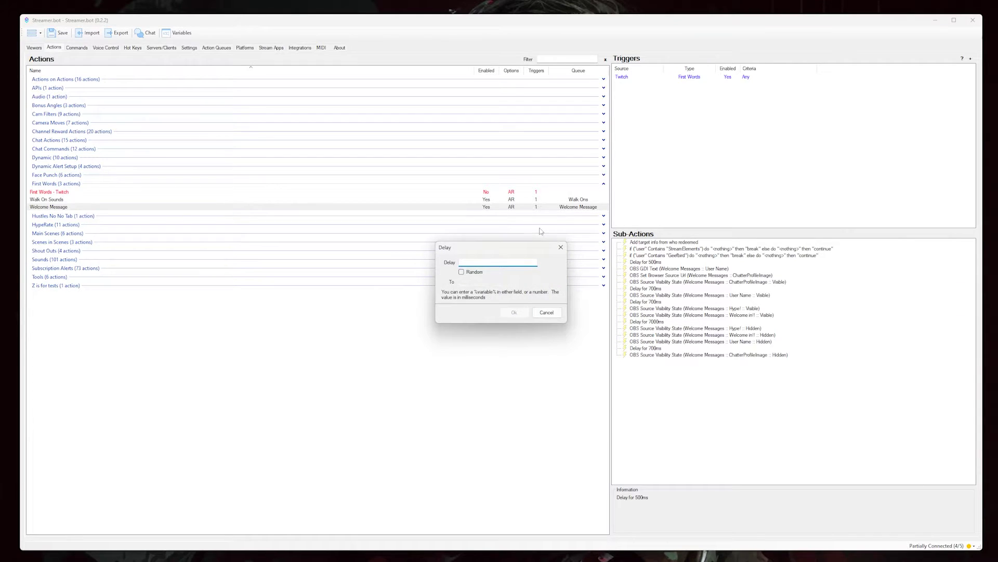
text(500)
click(549, 316)
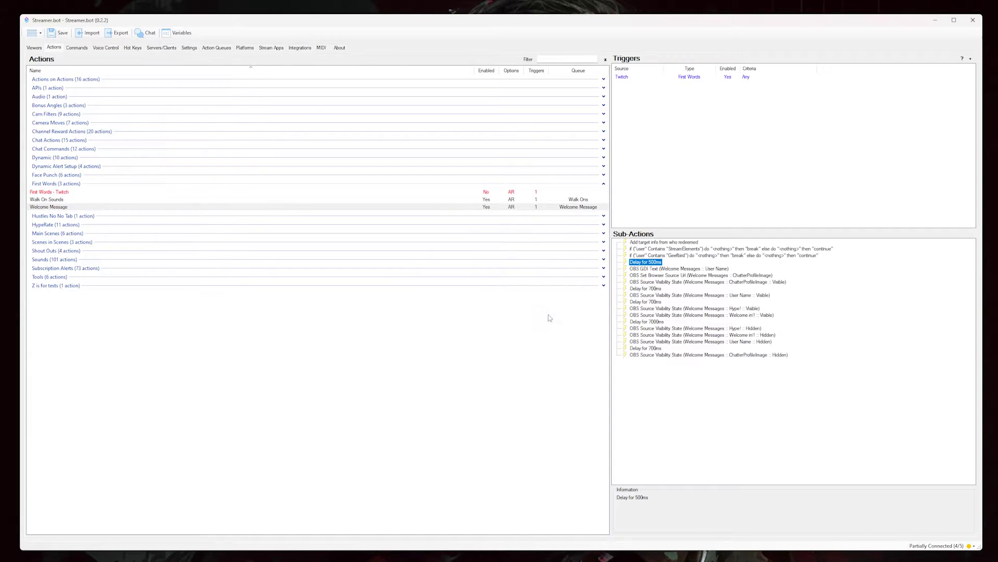
click(698, 397)
click(738, 270)
right_click(771, 271)
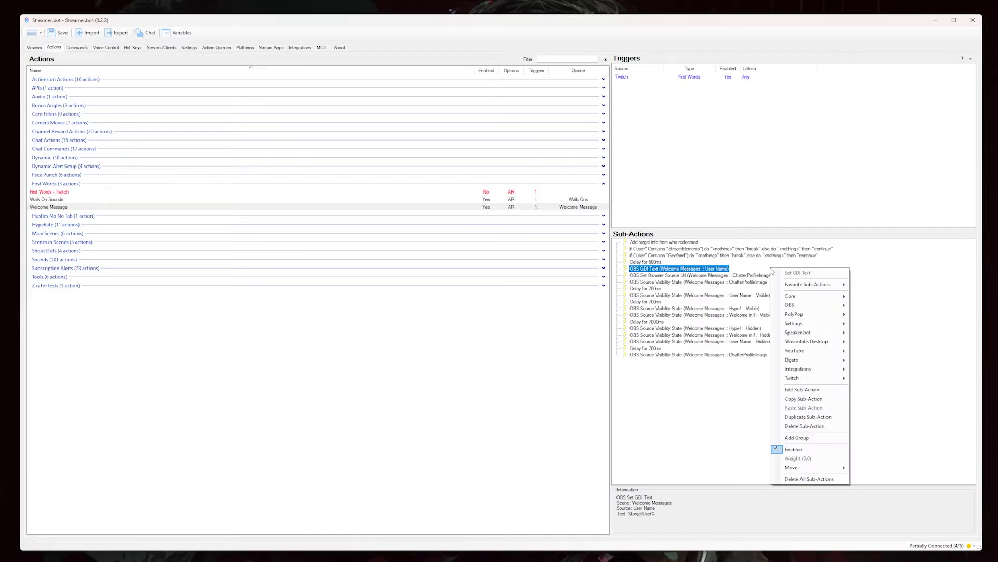
click(801, 417)
click(549, 316)
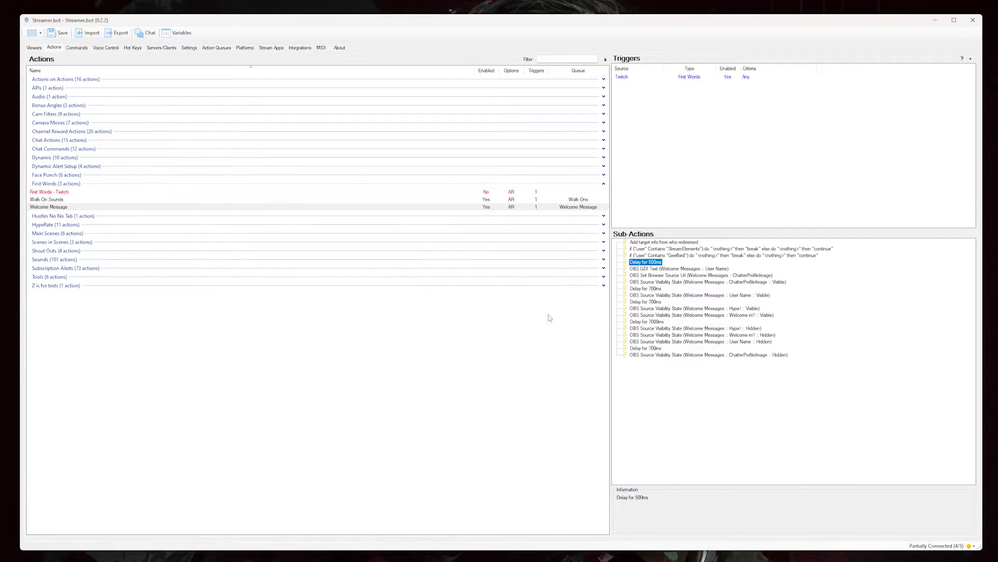
click(701, 396)
- Try to add an OBS Set GDI Text sub-action with text %targetUser% for Welcome Messages' User Name source, and check the existing one
click(739, 270)
right_click(773, 270)
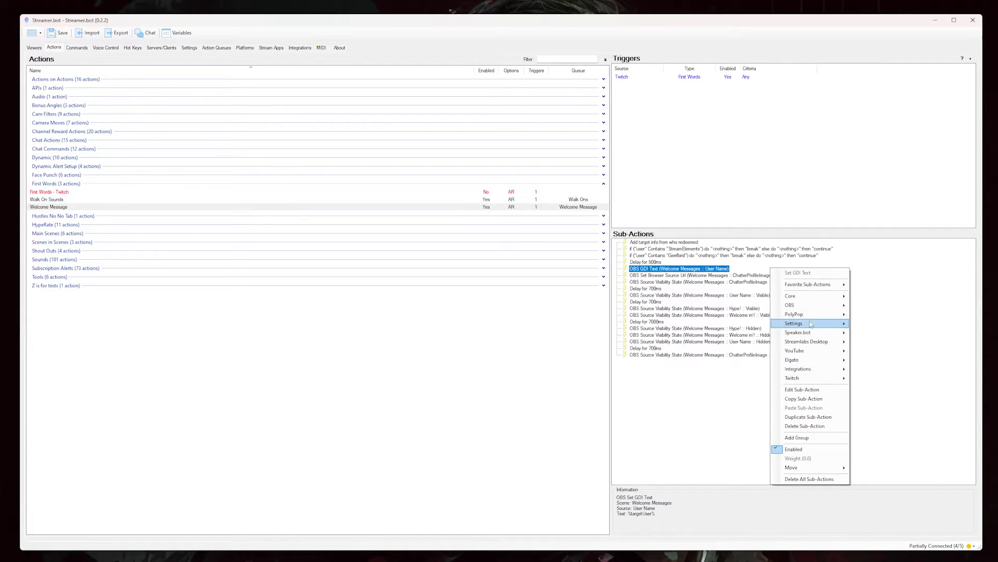
mouse_move(815, 309)
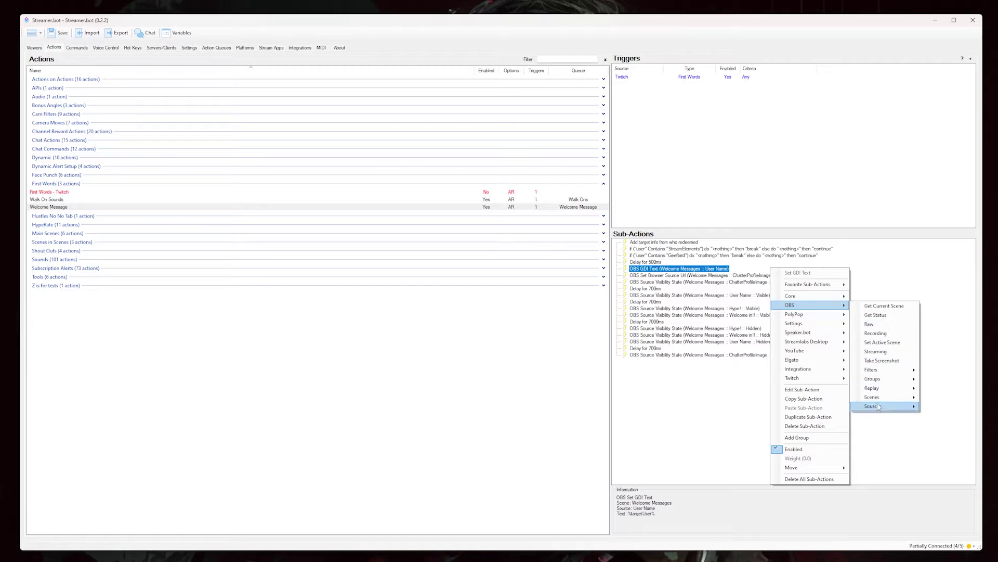
mouse_move(878, 406)
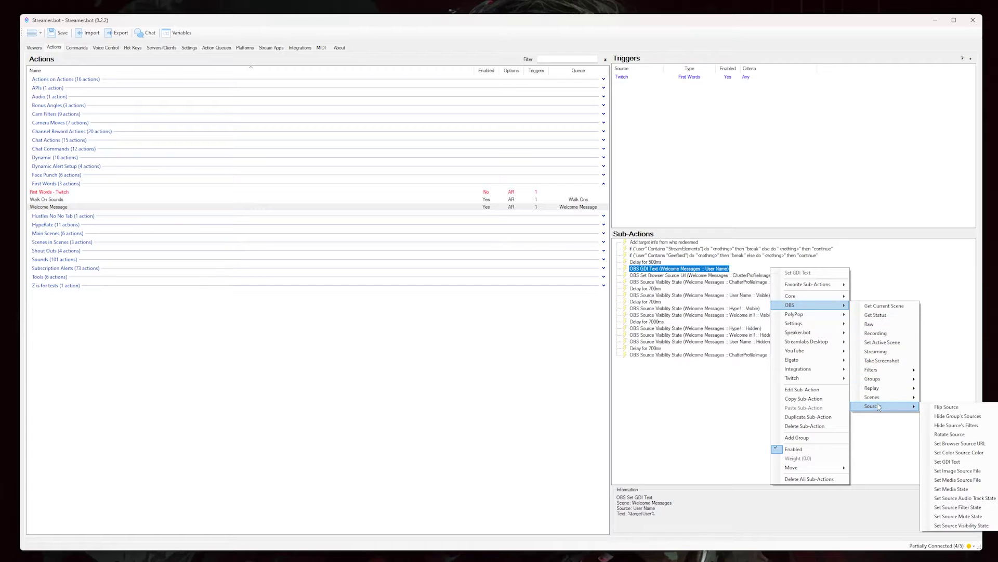
click(947, 462)
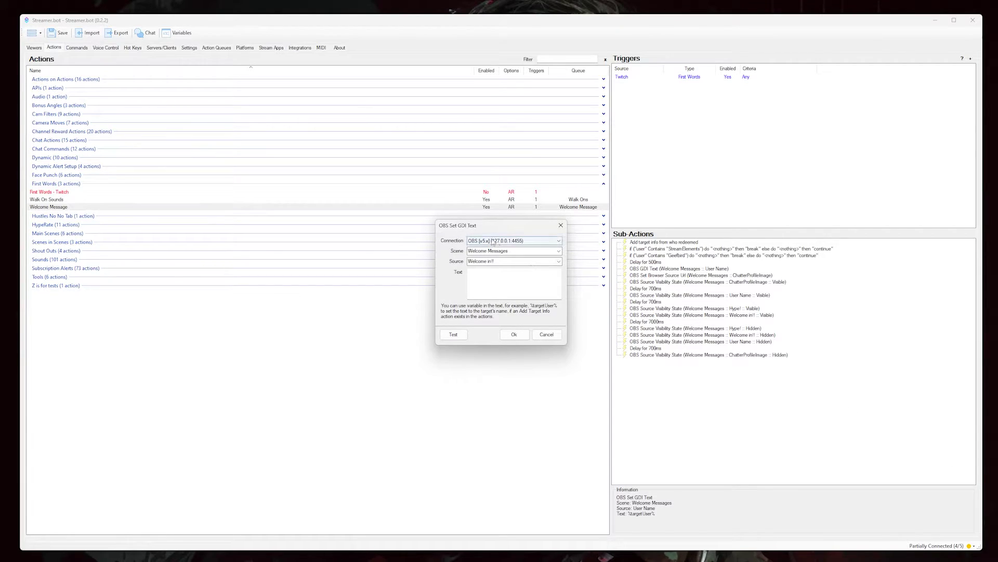
click(520, 261)
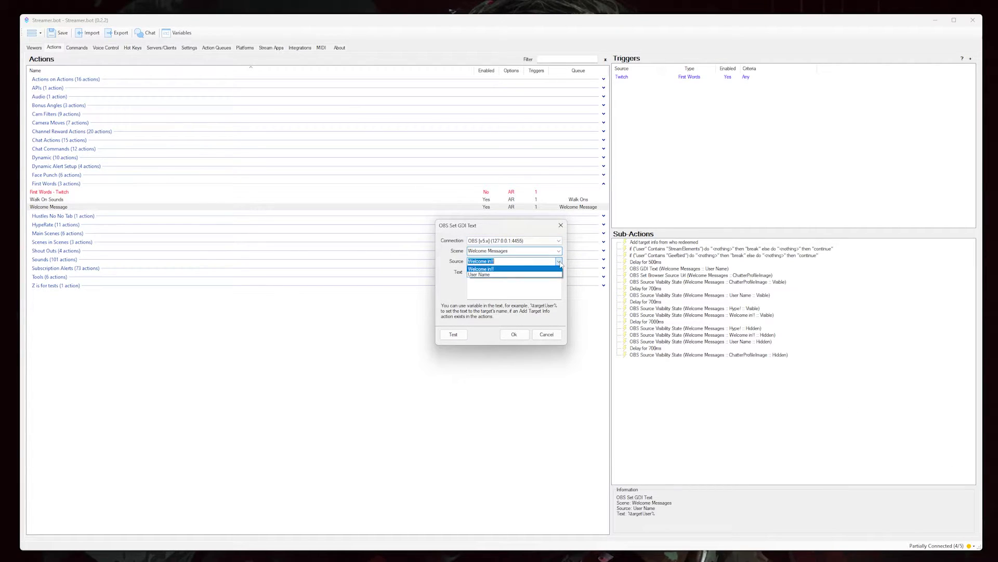
click(522, 276)
click(518, 274)
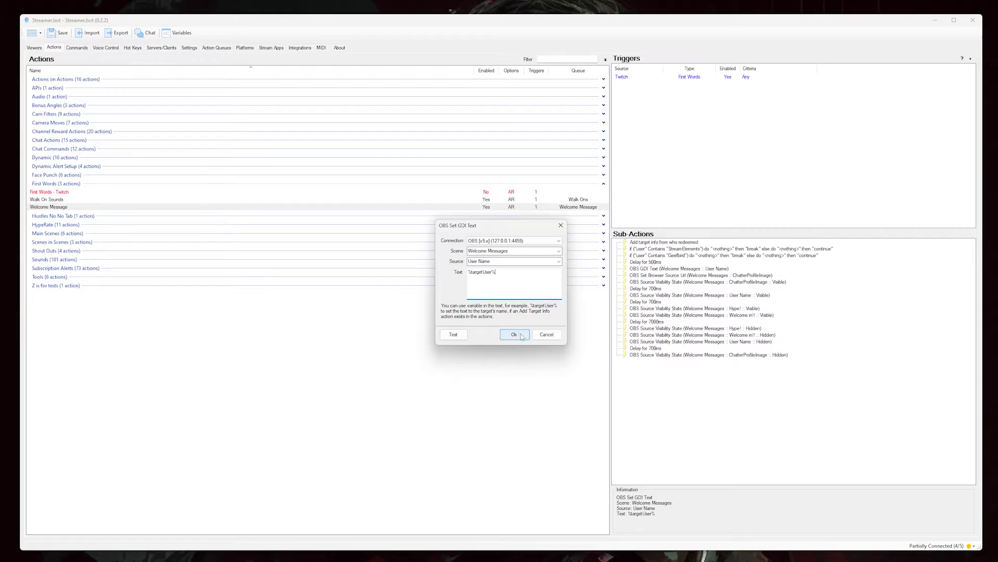
click(546, 334)
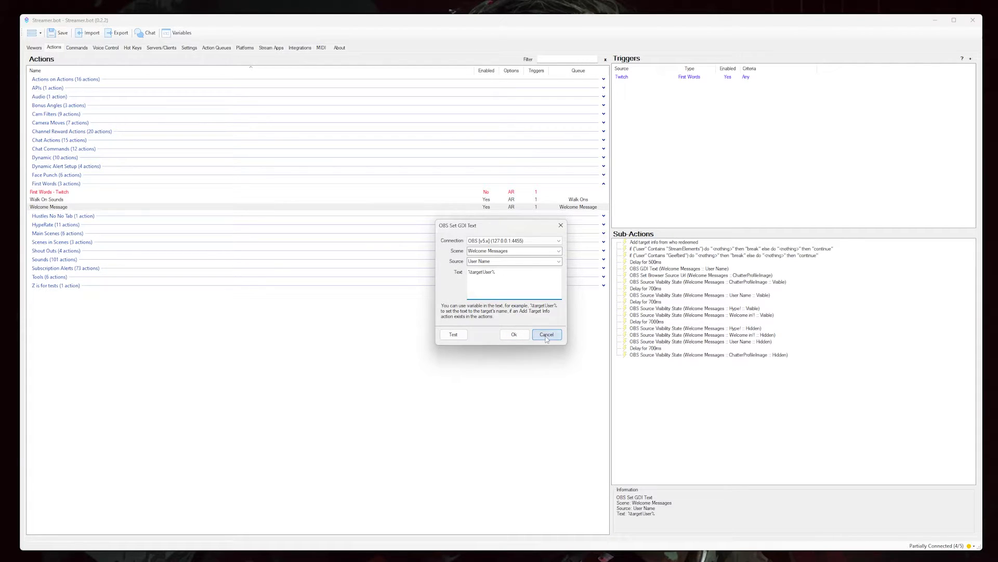
double_click(697, 269)
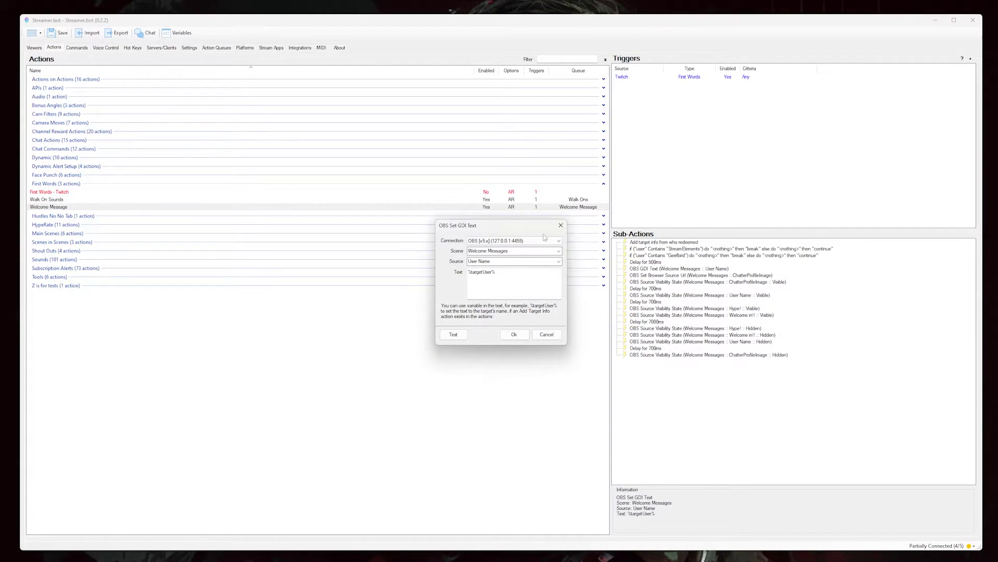
click(547, 334)
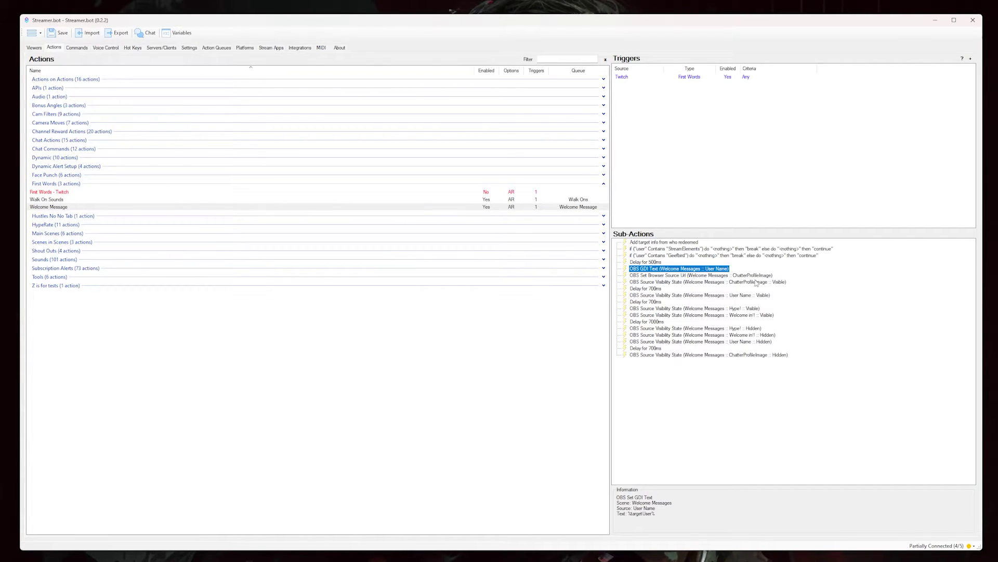
- Try to add an OBS Set Browser Source URL sub-action with URL %targetUserProfileImageUrl% for Welcome Messages' ChatterProfileImage source
click(772, 275)
right_click(788, 276)
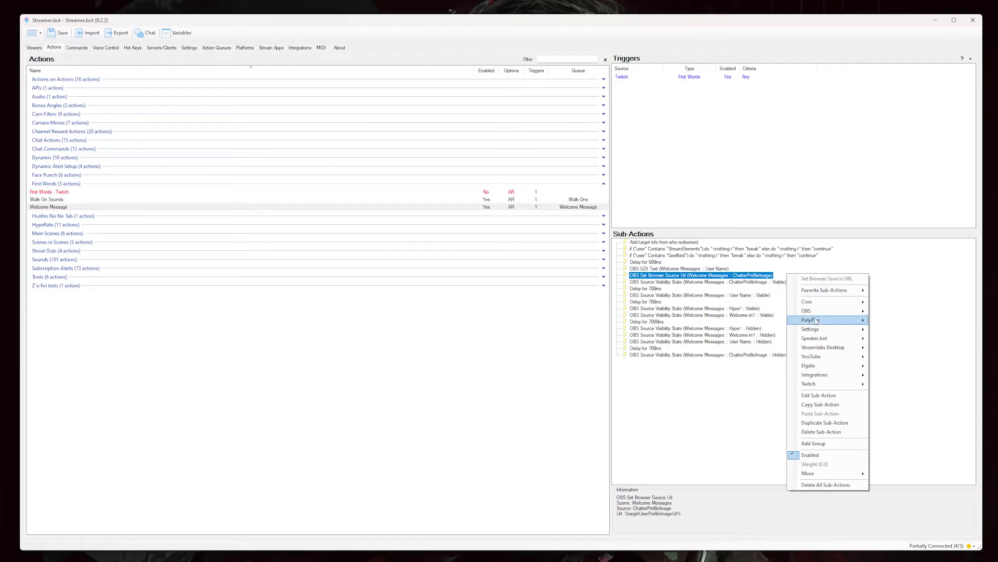
mouse_move(867, 314)
mouse_move(916, 412)
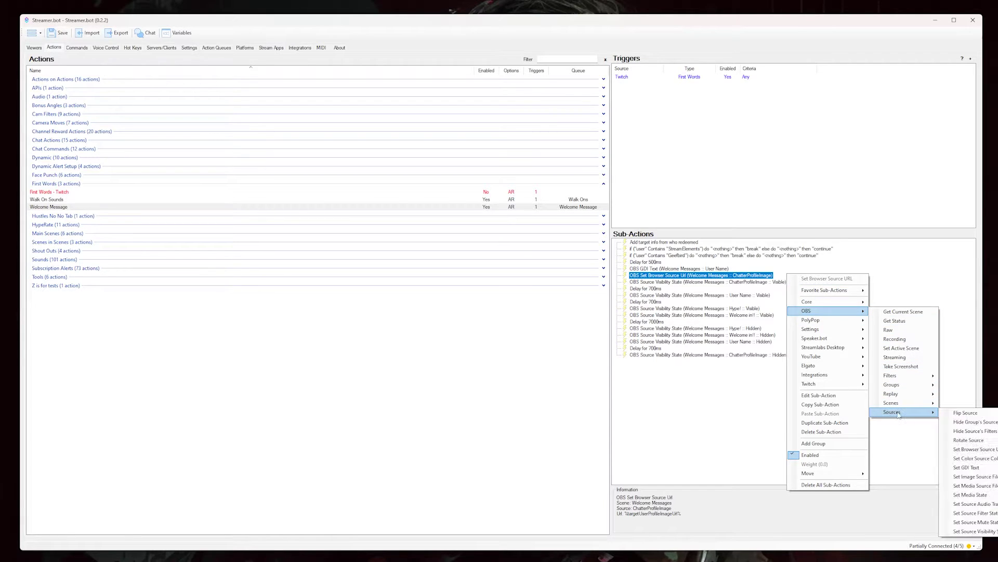
click(976, 450)
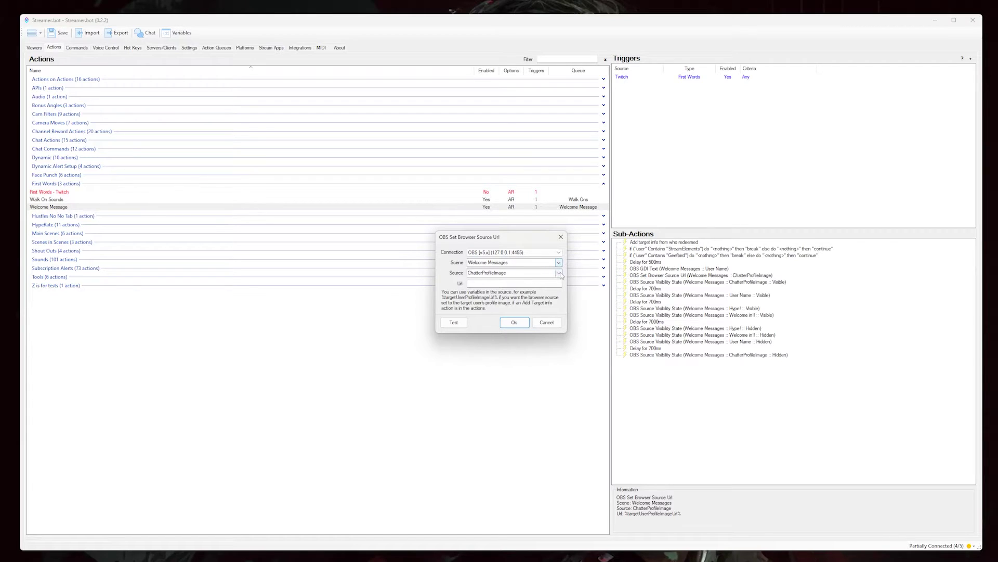
click(518, 283)
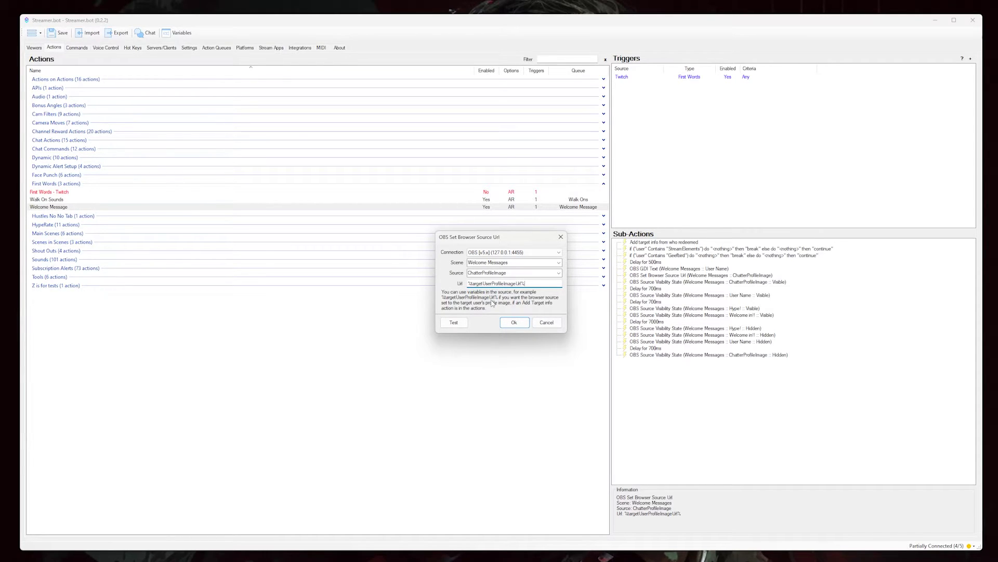
click(554, 325)
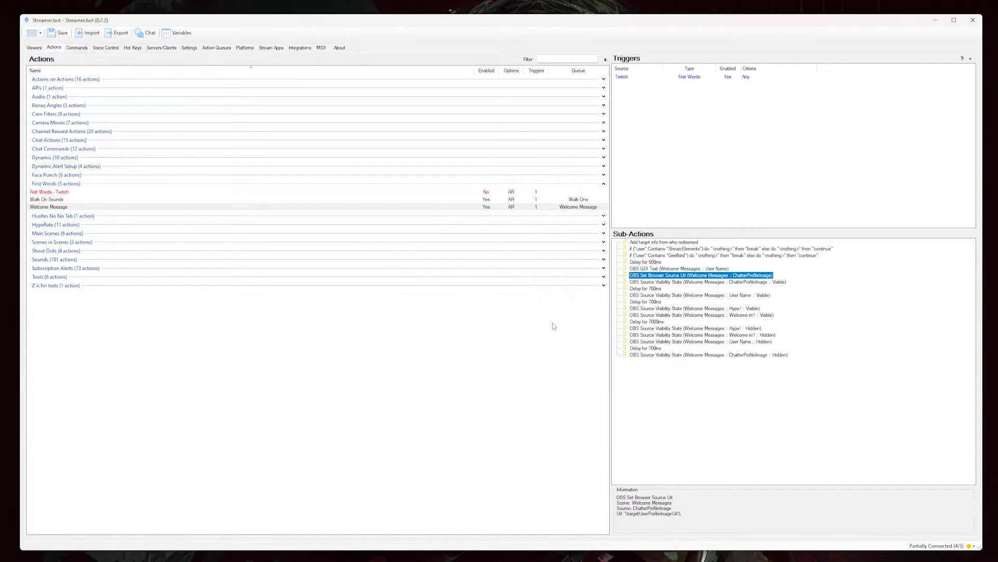
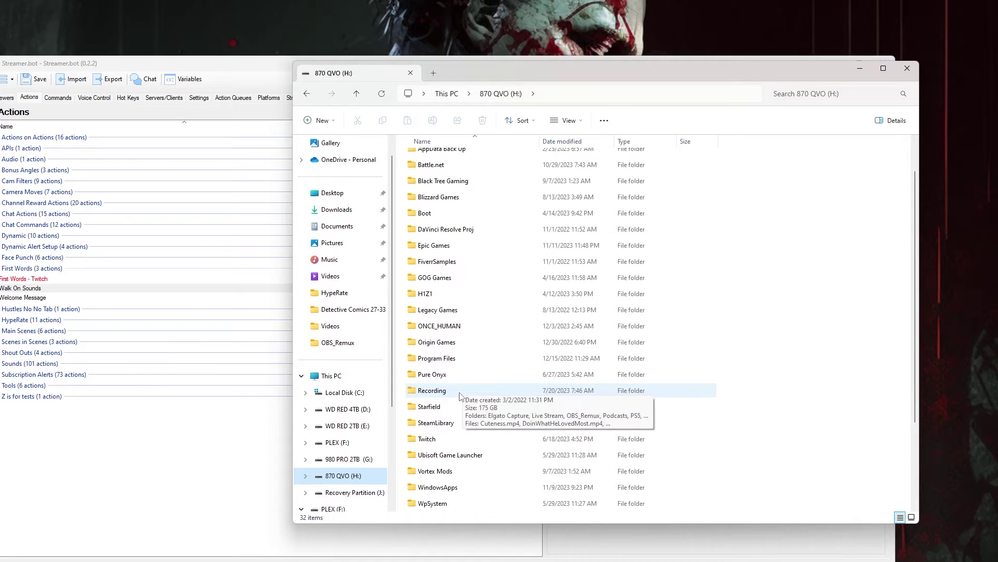
- Look at the Walk Ons folder inside Twitch on the H: drive in File Explorer, and return to Streamer.bot
mouse_move(435, 396)
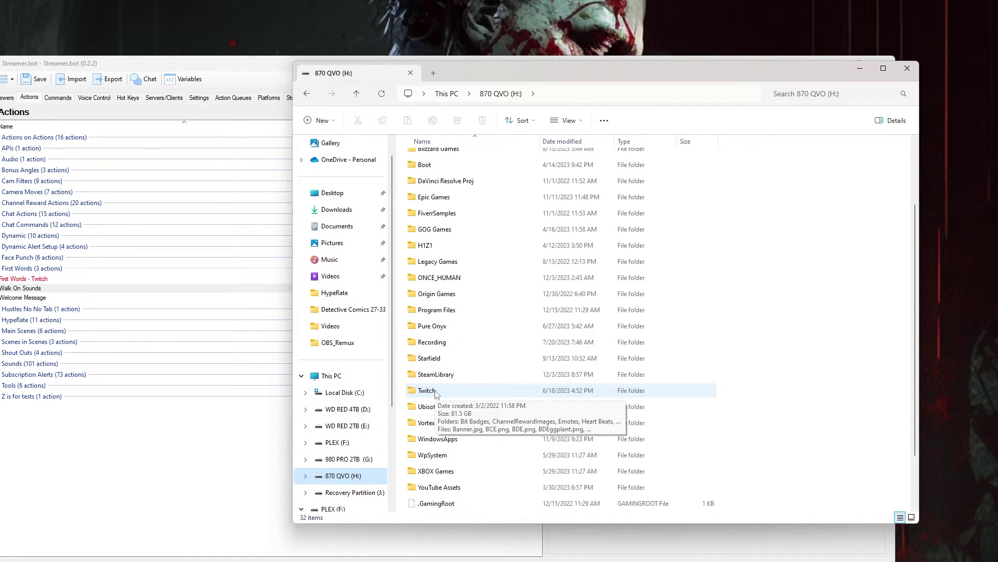
double_click(436, 395)
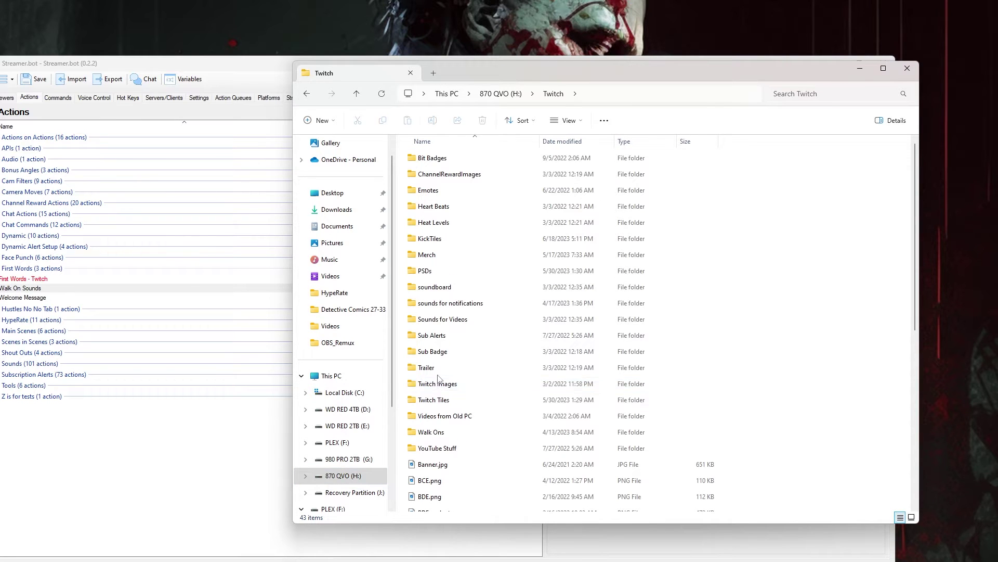
click(436, 436)
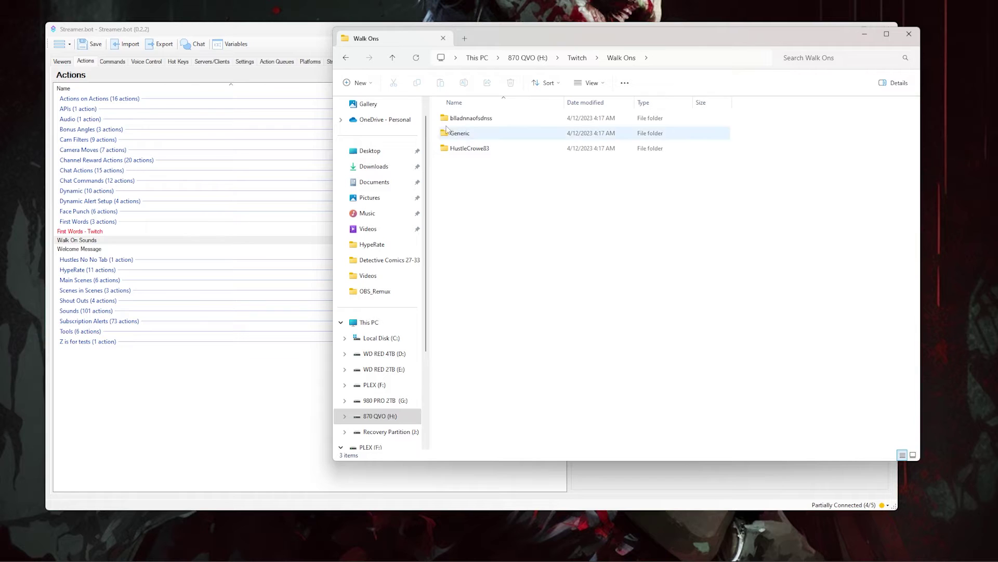
click(865, 36)
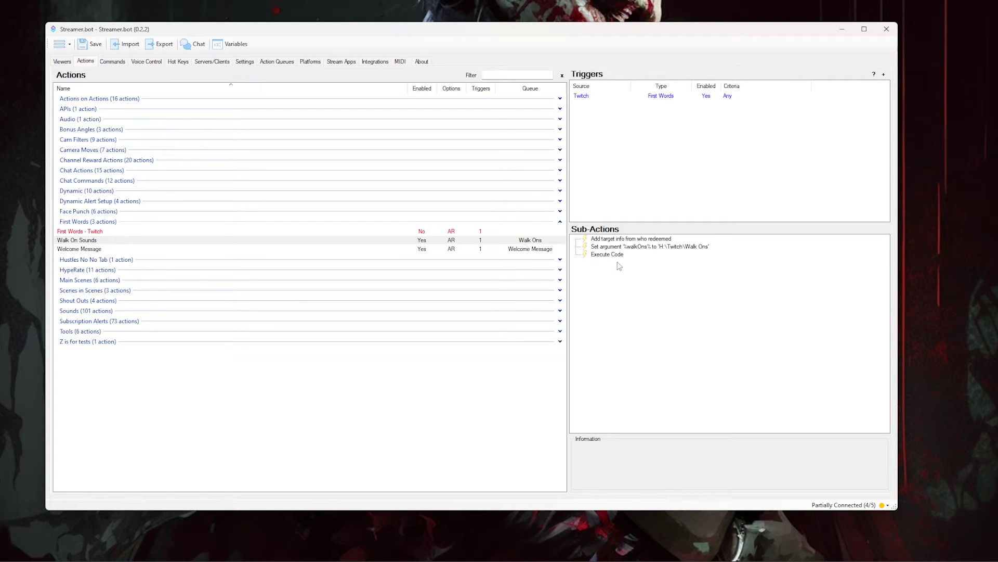
- Try to add a Twitch Get User Info for Target sub-action to the Walk On Sounds action, and check the existing one
right_click(641, 295)
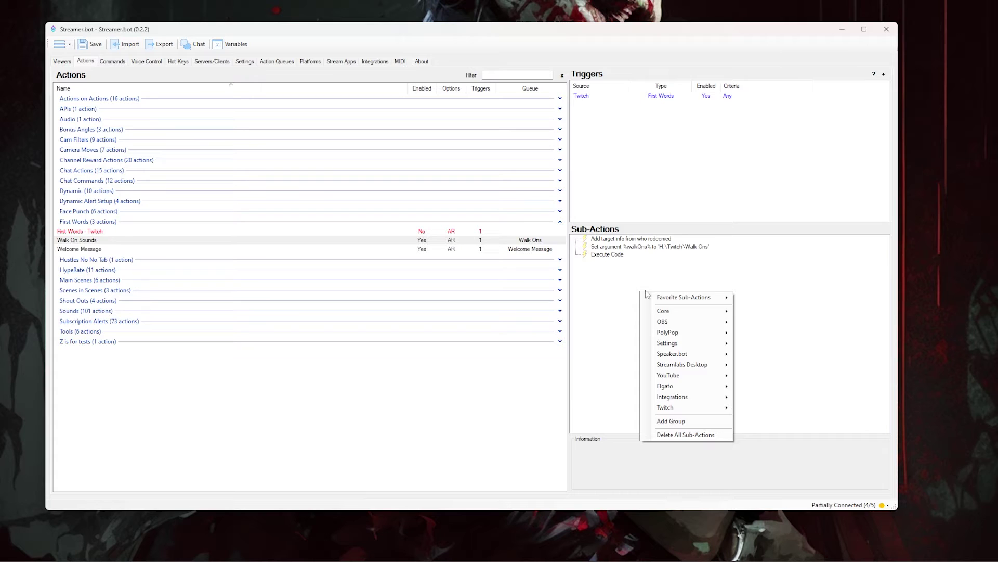
mouse_move(697, 407)
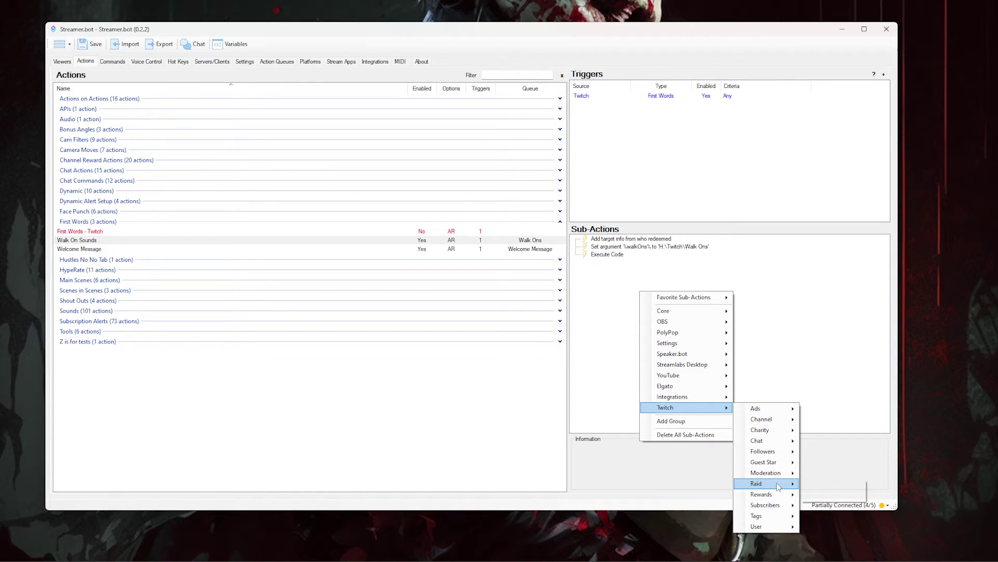
mouse_move(775, 526)
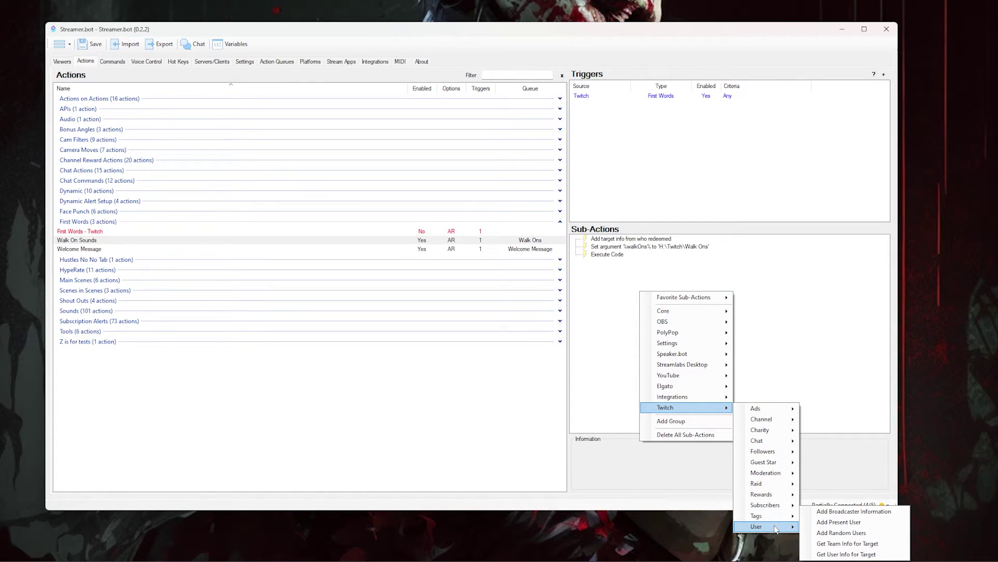
click(843, 554)
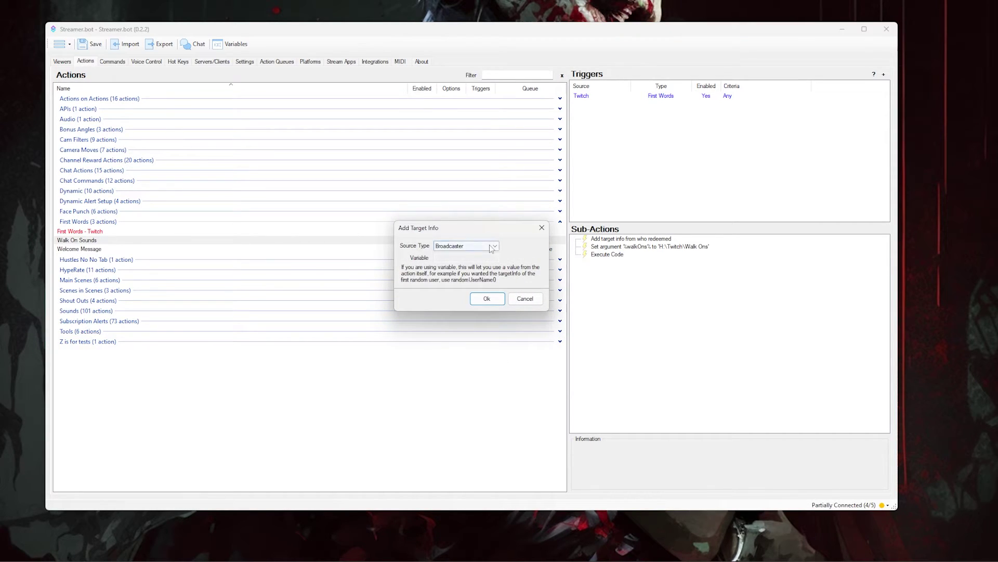
click(473, 245)
click(460, 261)
click(487, 299)
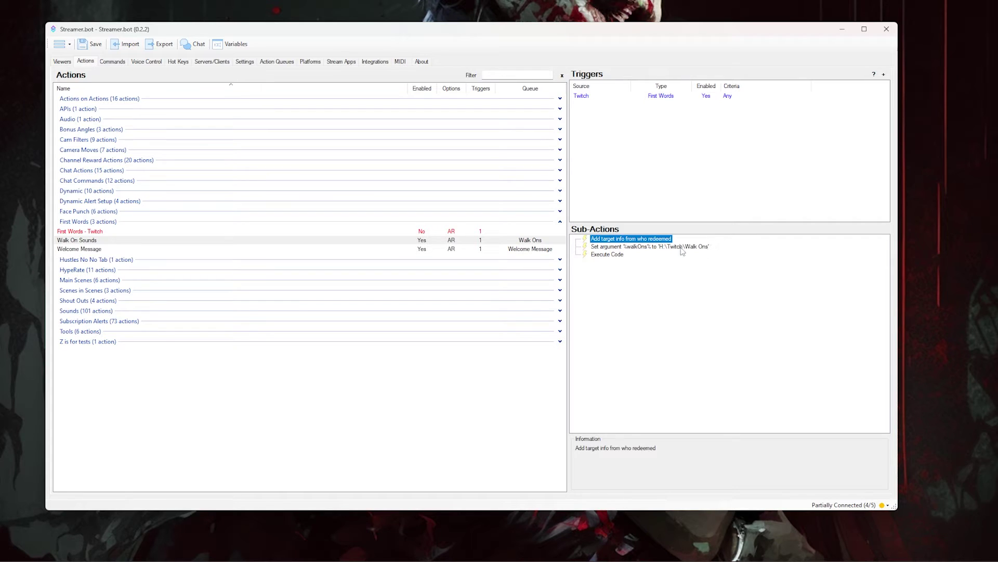
click(682, 282)
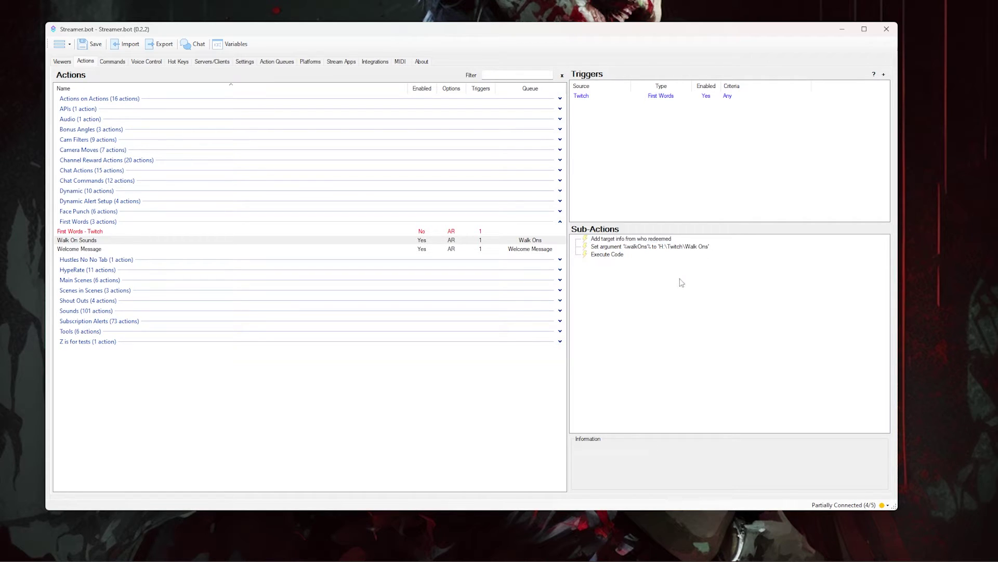
right_click(642, 277)
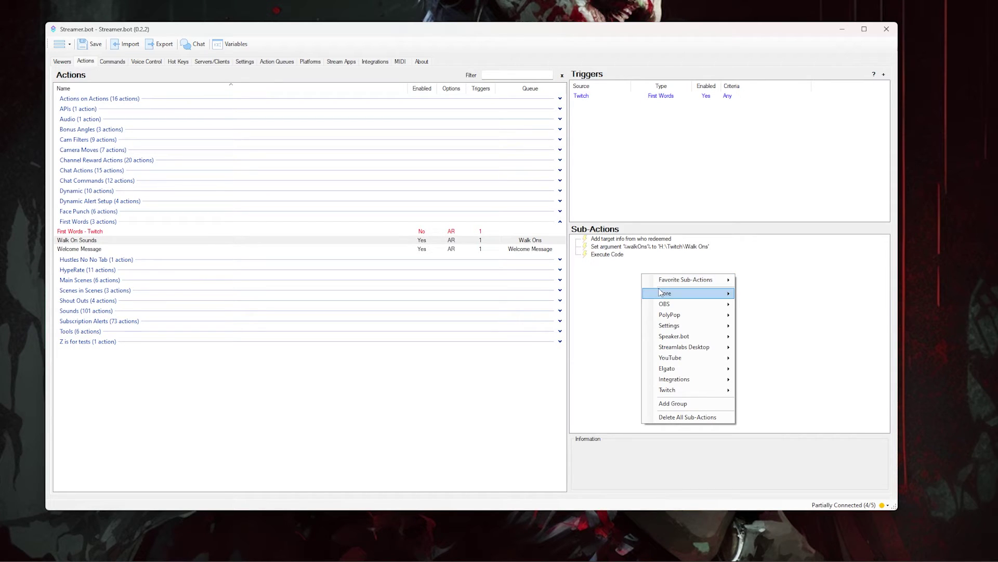
mouse_move(664, 294)
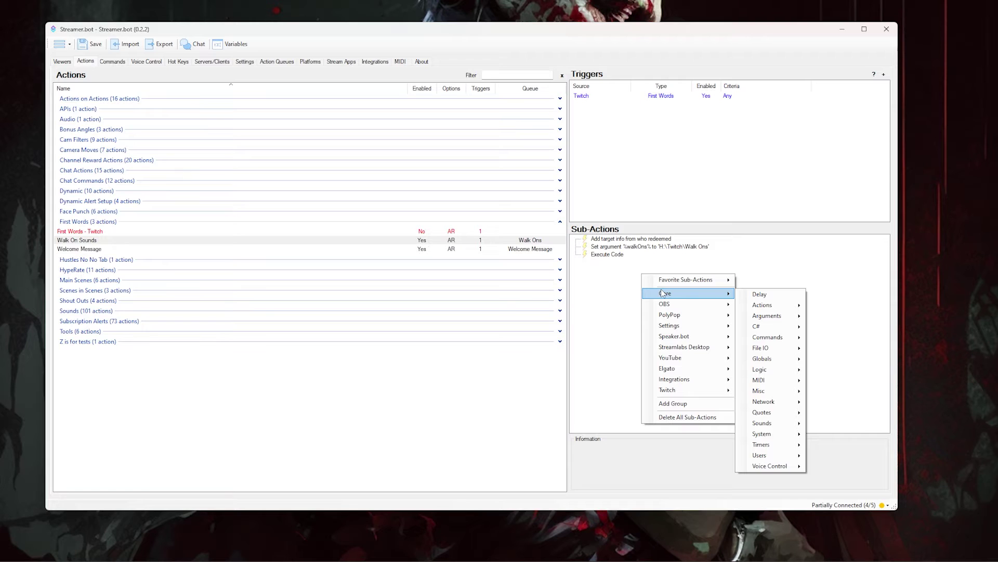
right_click(614, 284)
click(586, 270)
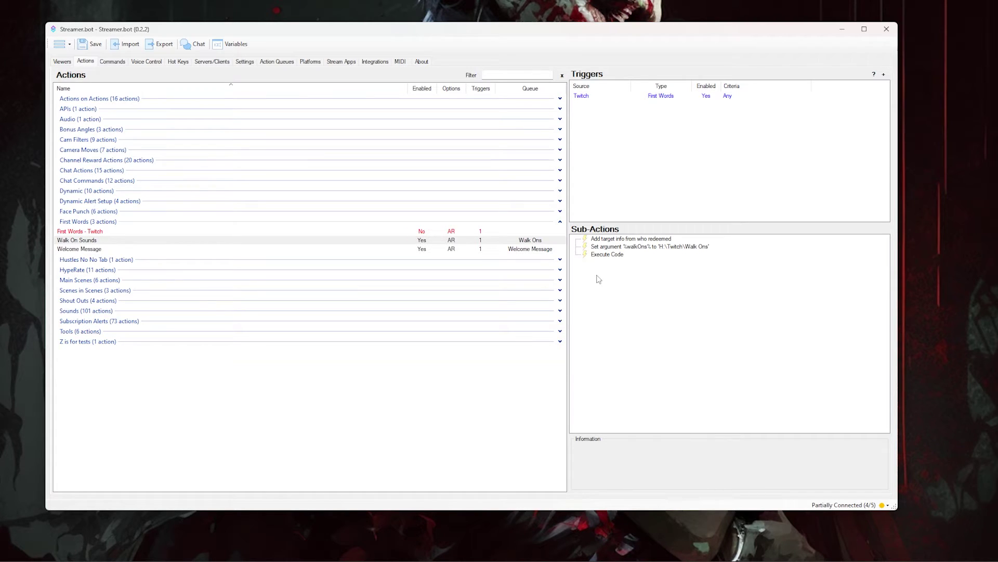
- Try to add a Set Argument sub-action with variable walkOns and value H:\Twitch\Walk Ons, taking the path from File Explorer
right_click(632, 292)
mouse_move(697, 309)
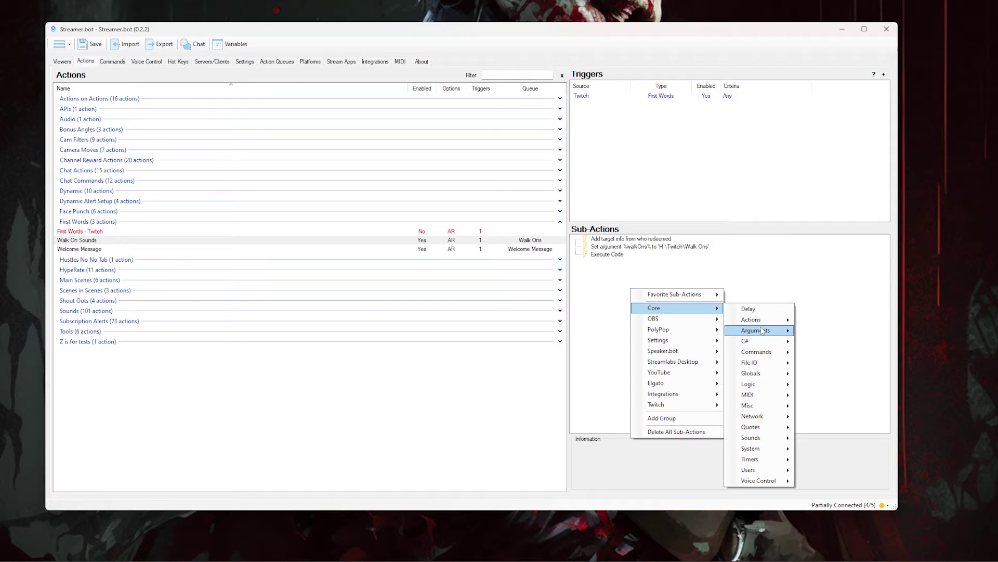
mouse_move(761, 331)
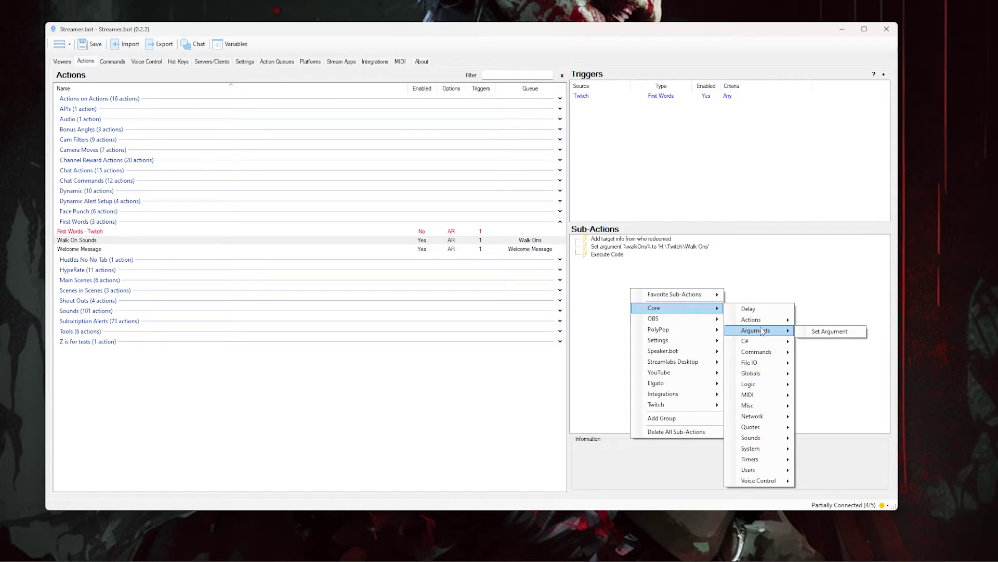
click(837, 333)
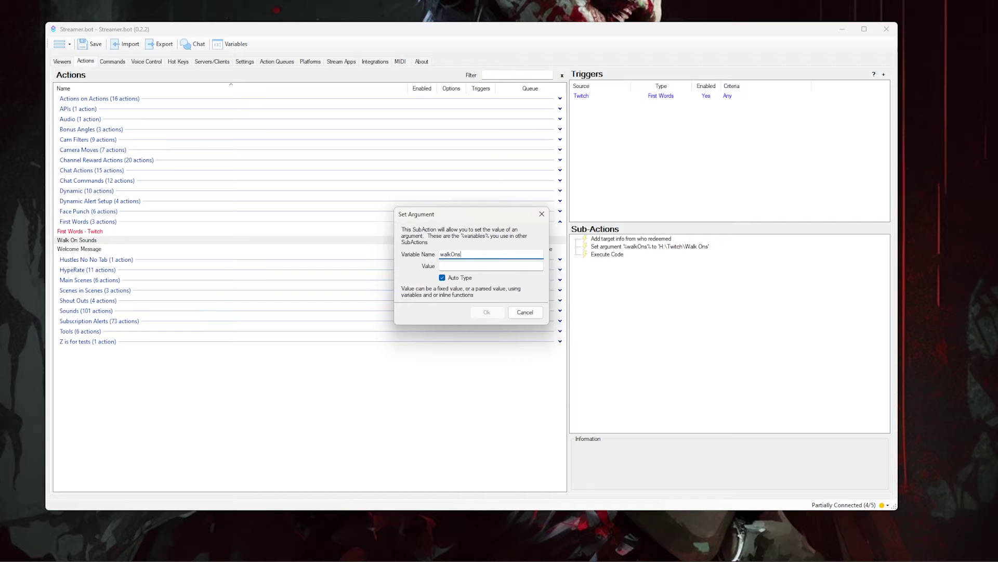
key(Tab)
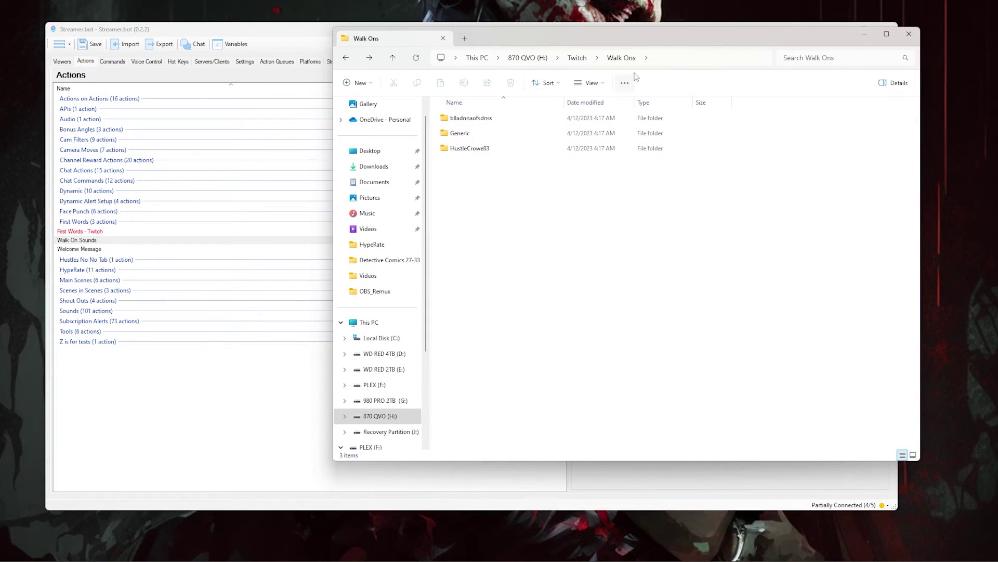
click(506, 57)
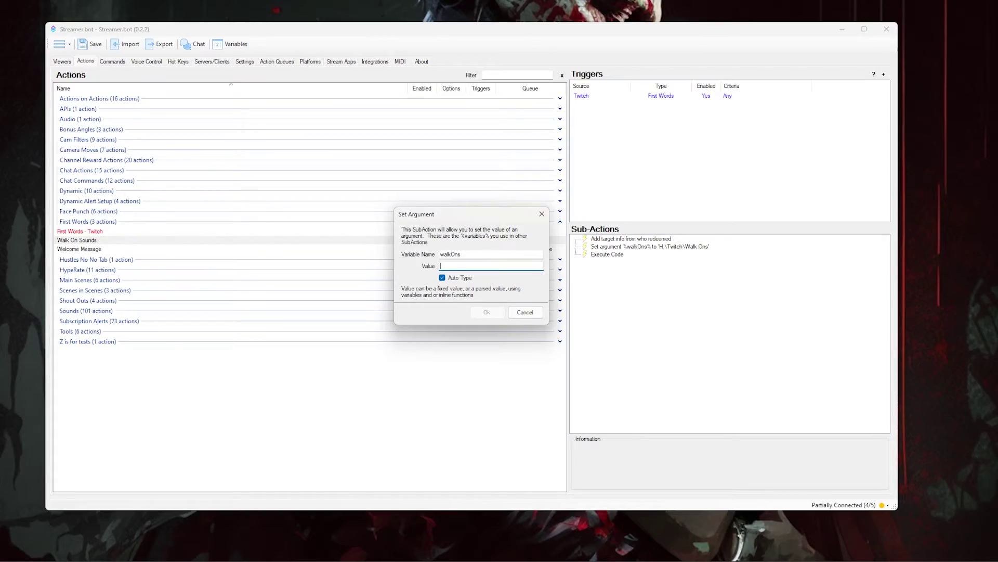
text(H:\Twitch\Walk Ons)
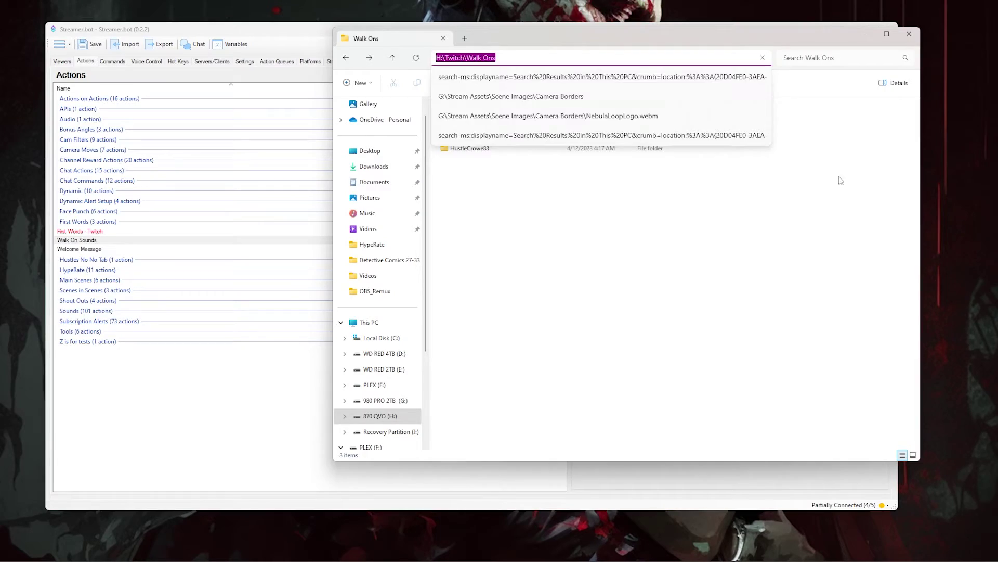
key(Return)
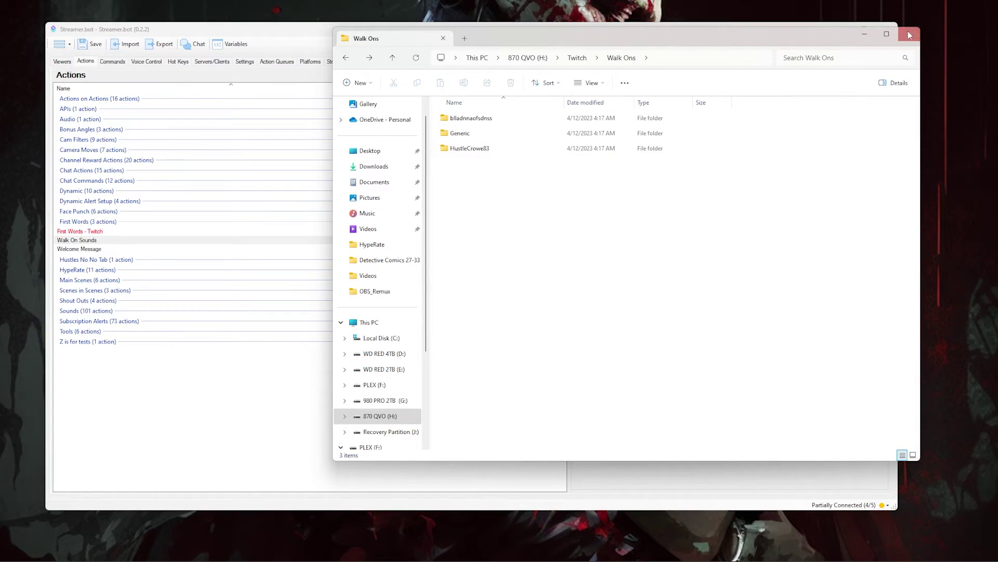
click(871, 36)
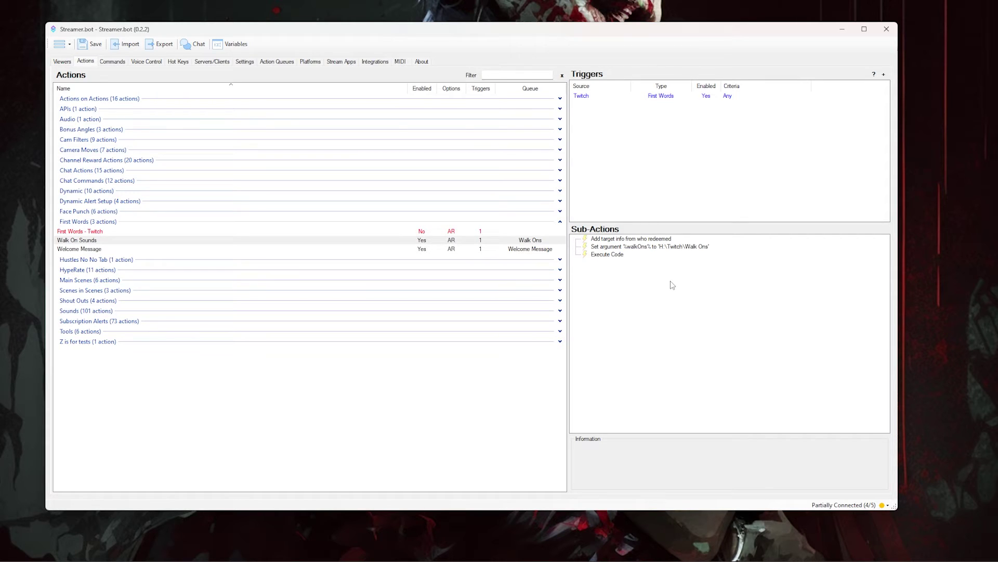
- Check the target info, Set Argument and Execute Code sub-actions of the Walk On Sounds action
click(598, 240)
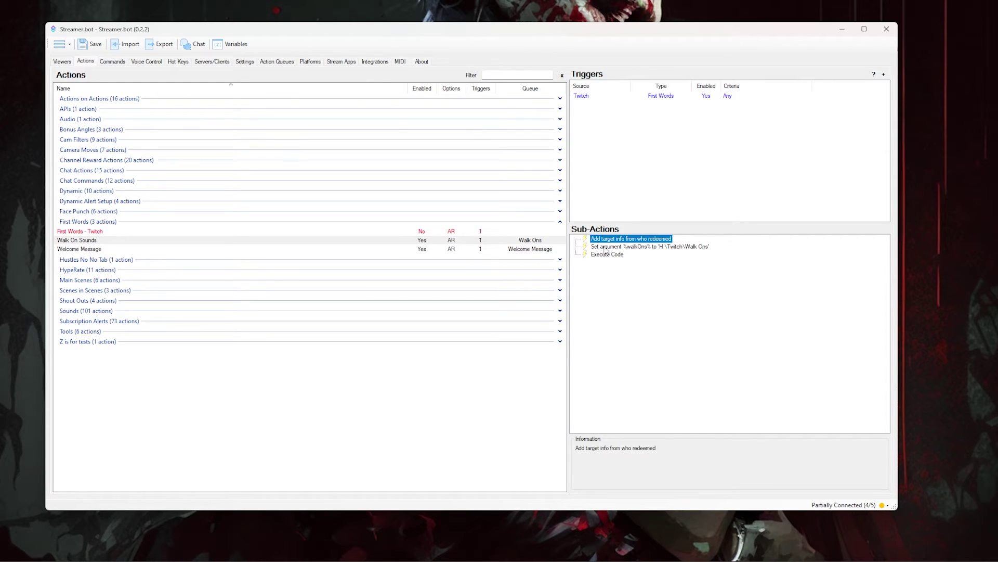
click(605, 247)
click(611, 256)
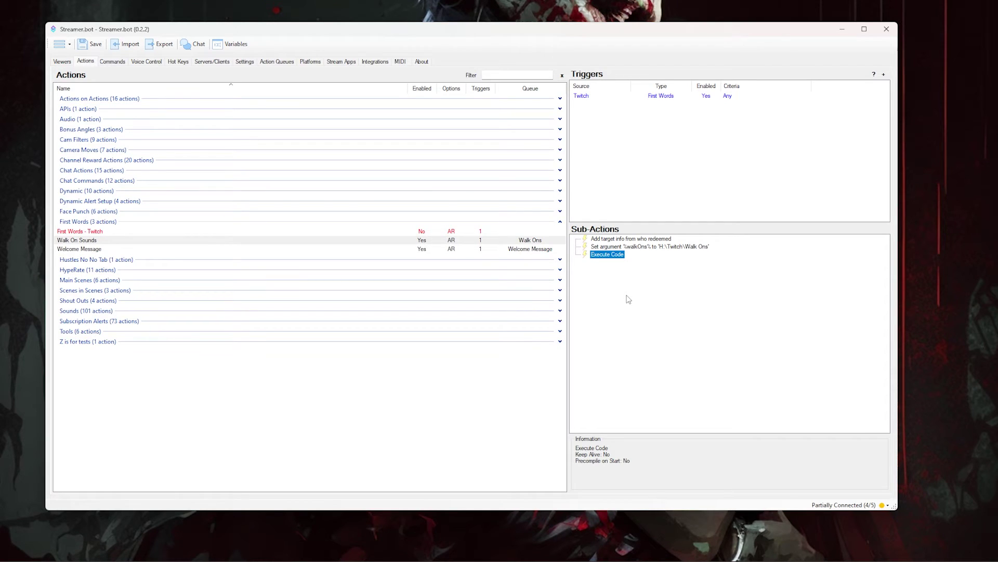
click(628, 299)
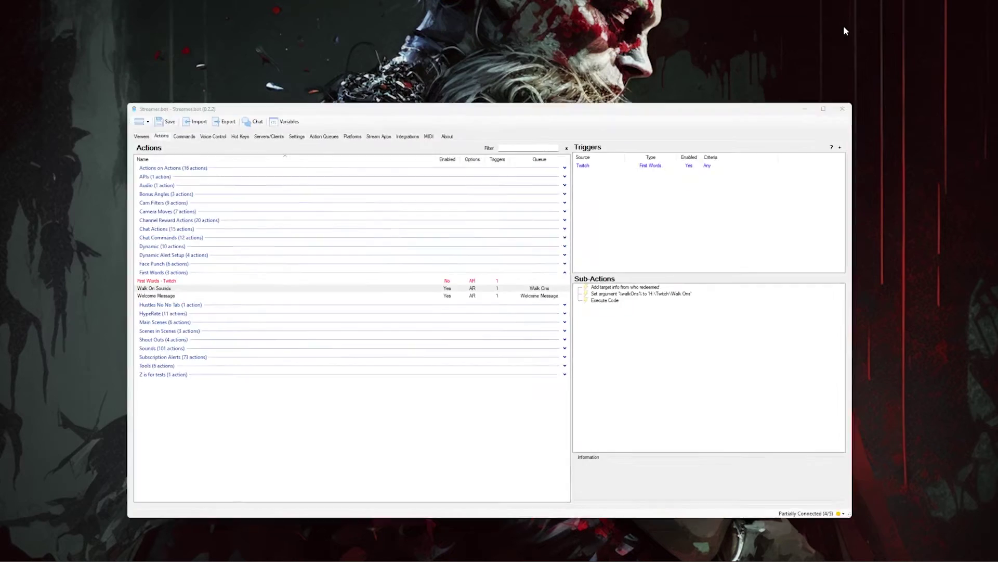
- Switch to the Walk Ons folder in File Explorer, look inside its Generic subfolder and review the user-named subfolders
click(842, 29)
mouse_move(581, 558)
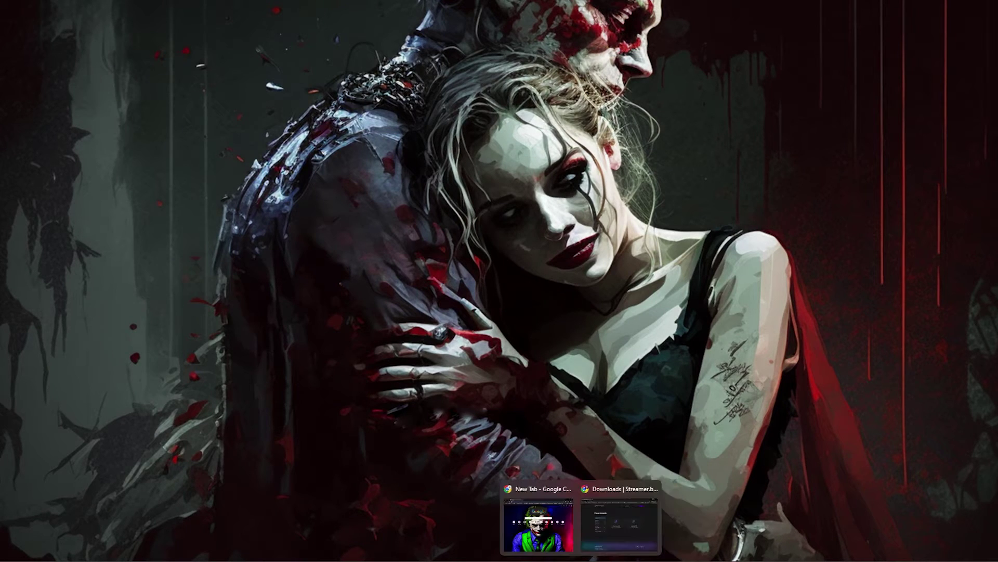
click(598, 533)
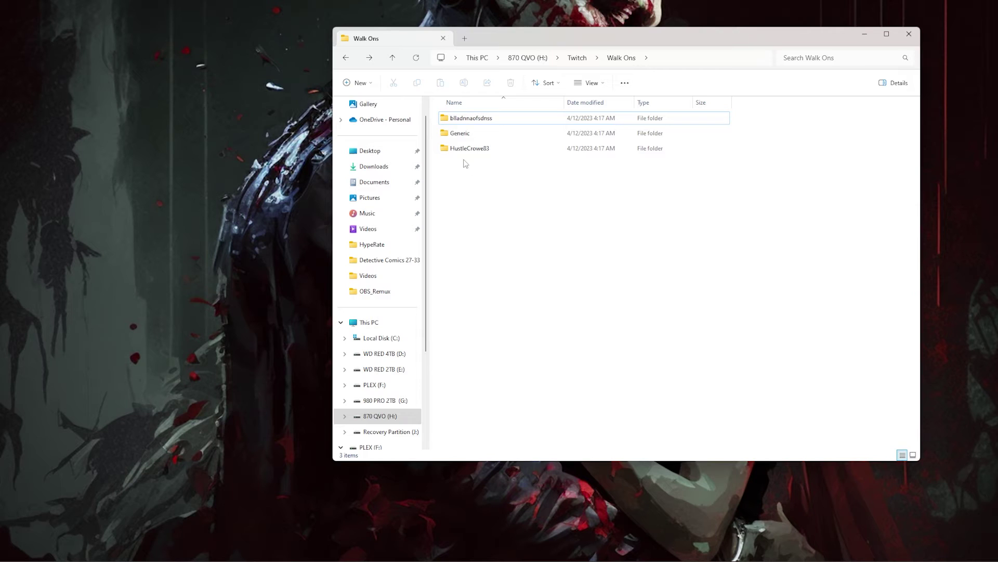
click(467, 137)
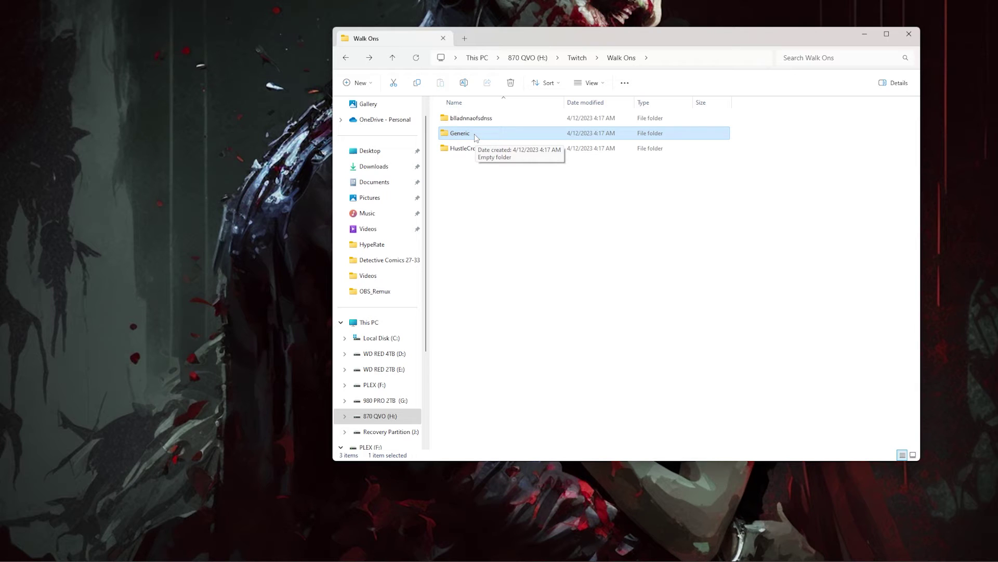
double_click(475, 137)
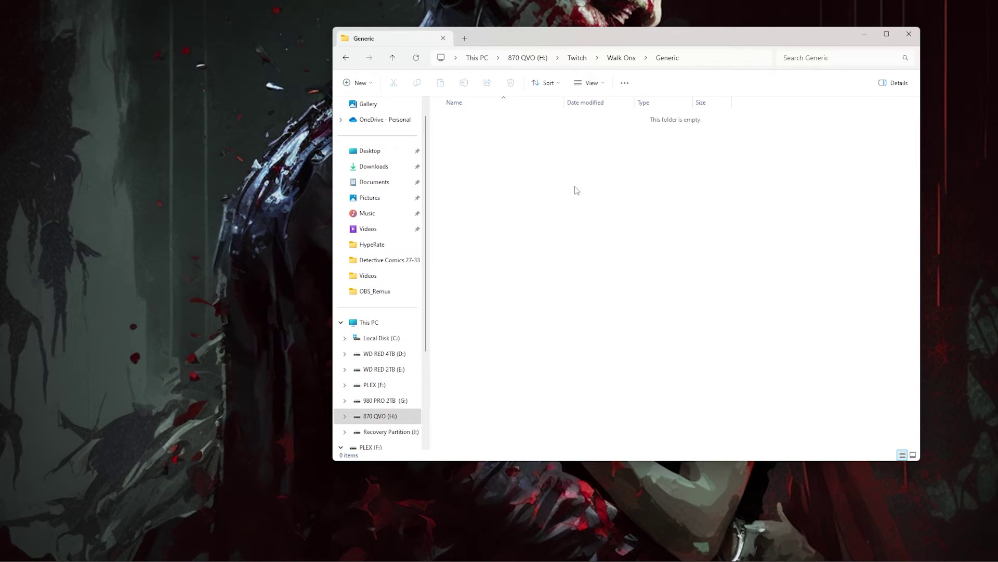
key(alt+Left)
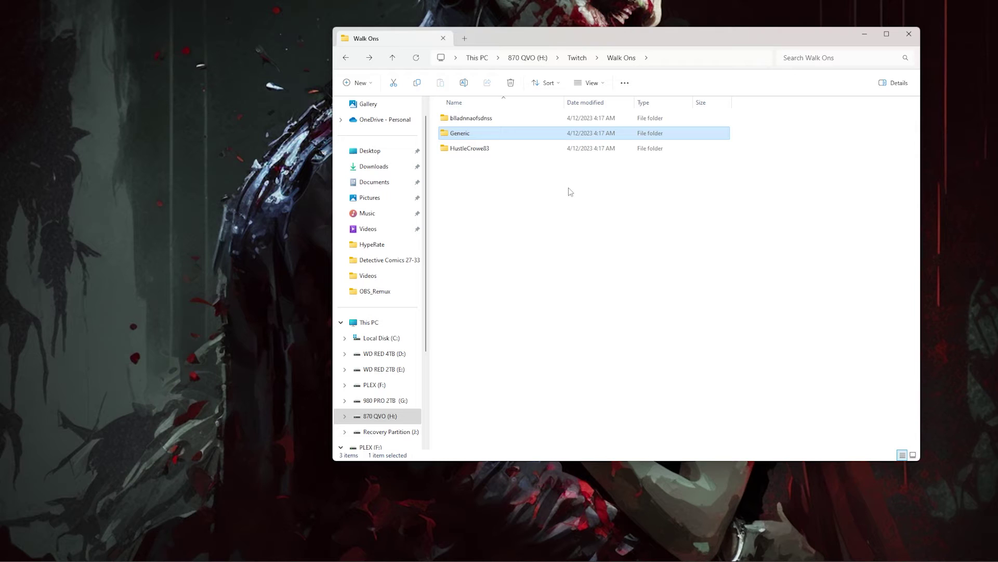
click(570, 191)
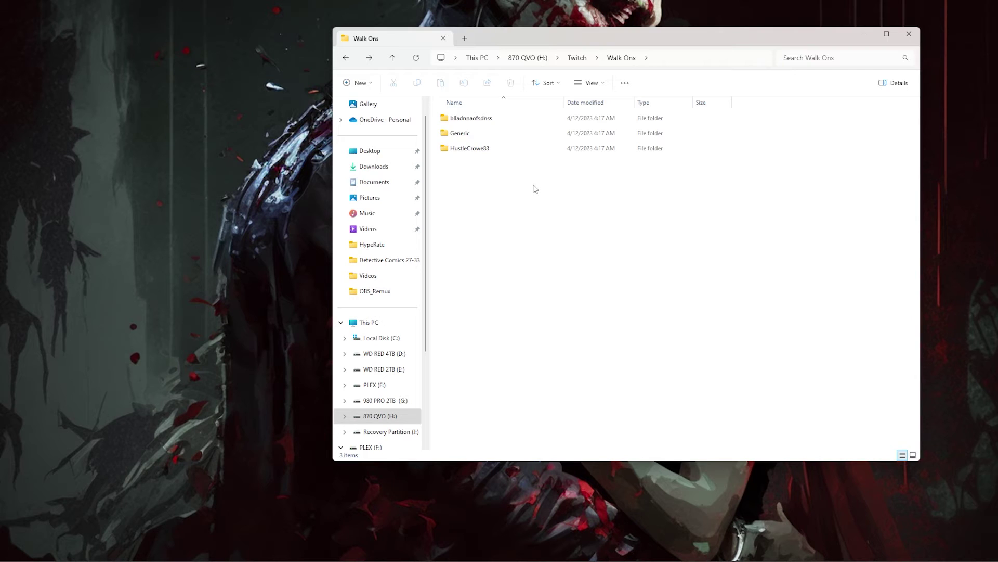
click(475, 150)
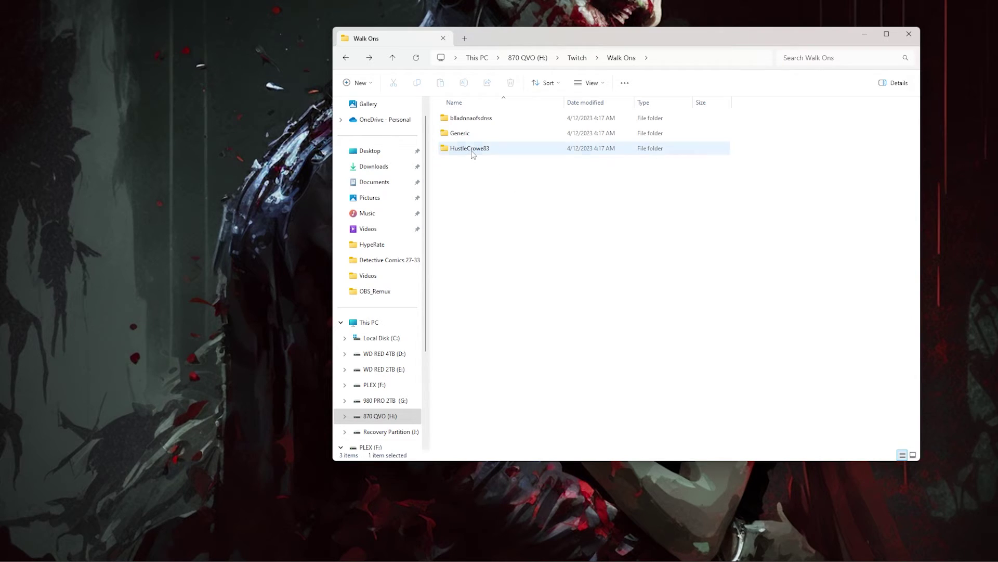
click(474, 120)
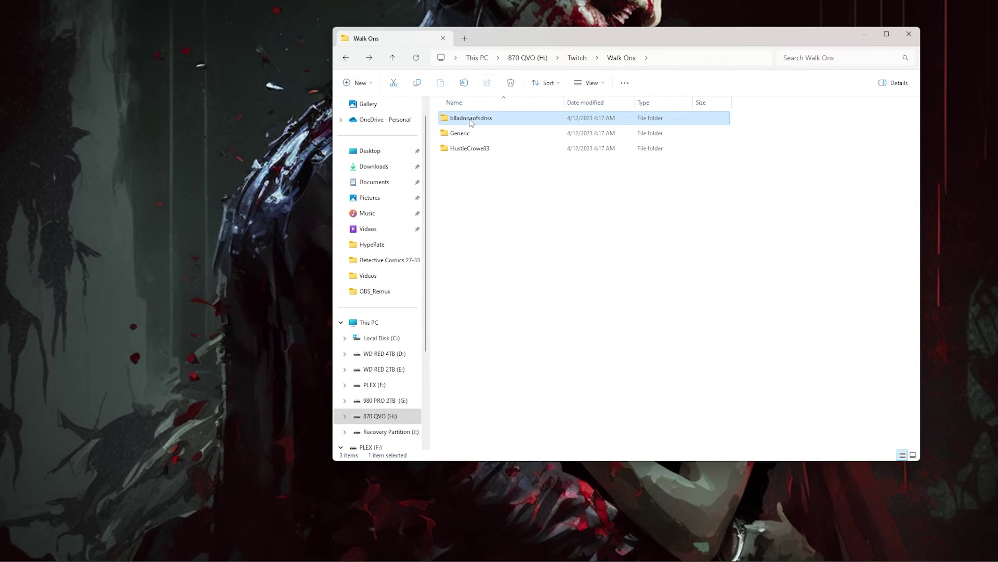